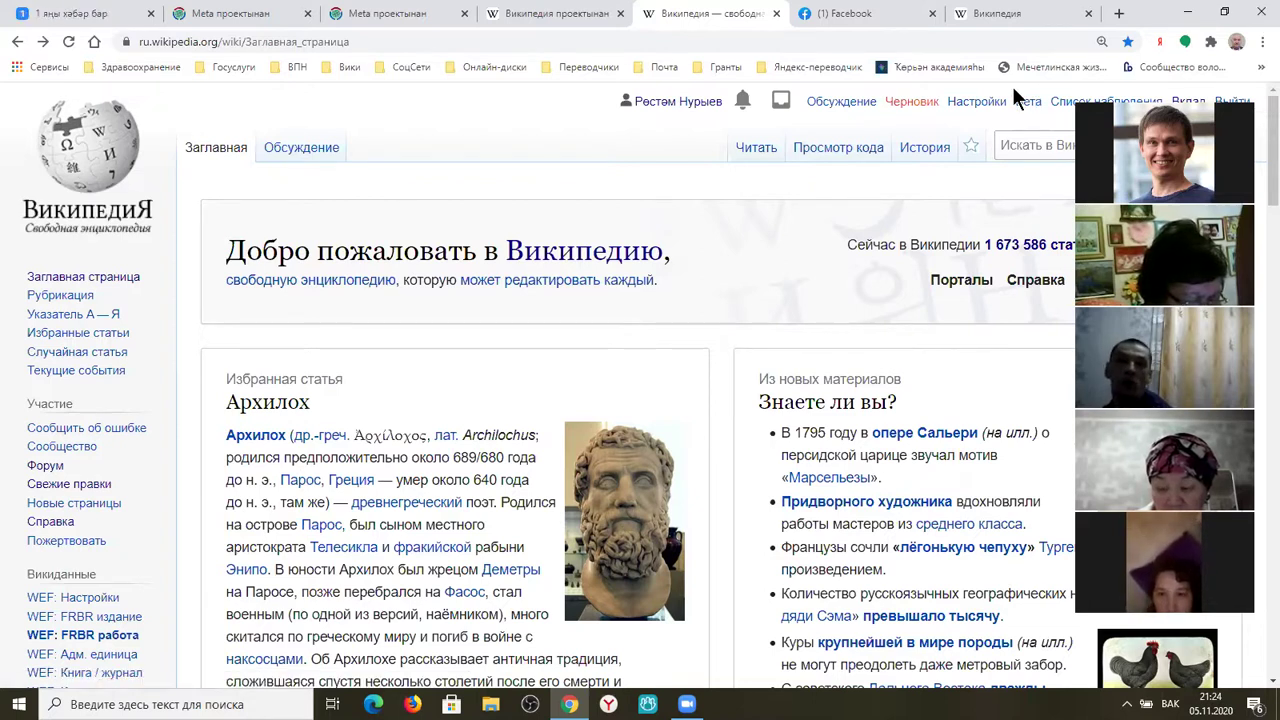
Open the account preferences and review the personal data section, from basic information through signature and e-mail options
click(975, 104)
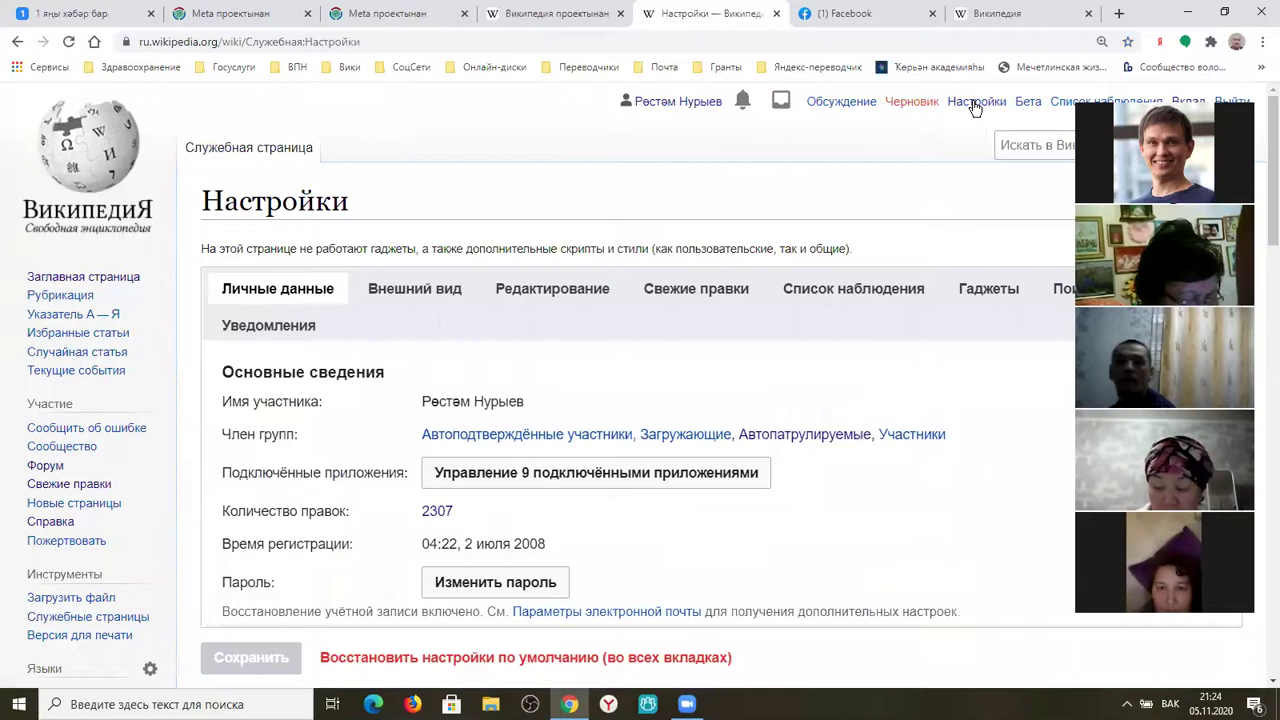
scroll(975, 108, down, 1)
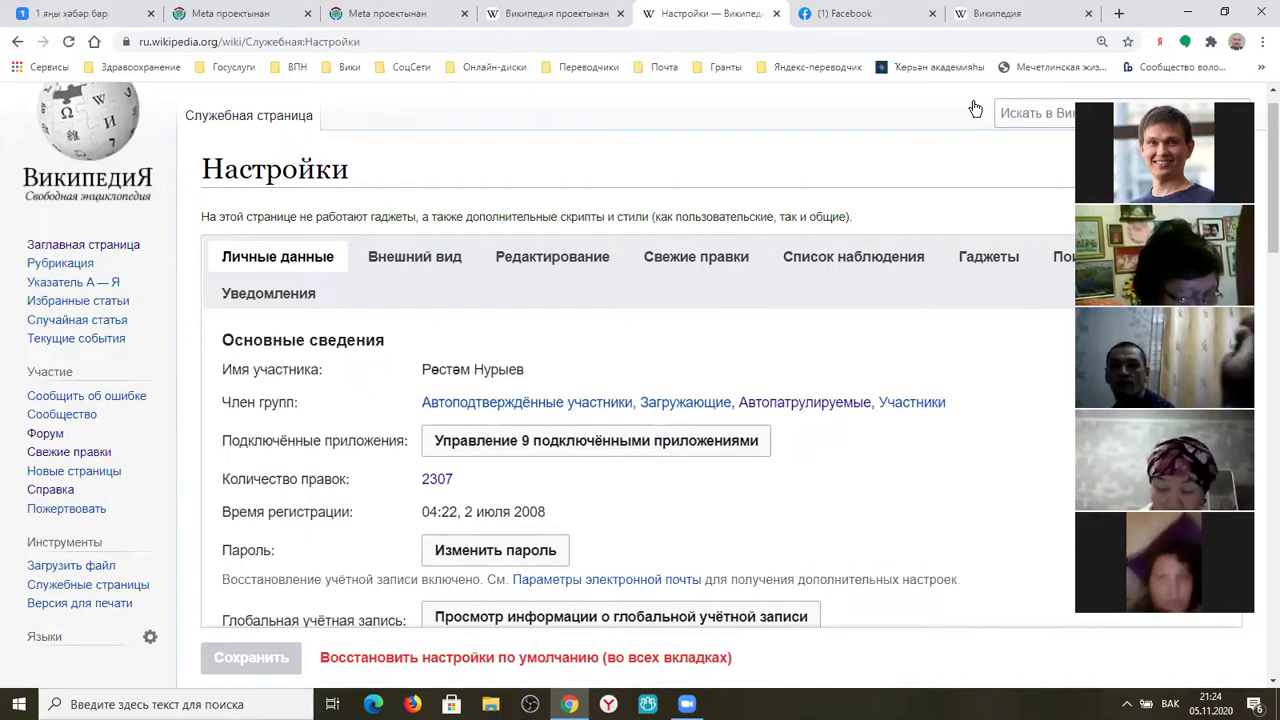
scroll(975, 108, down, 2)
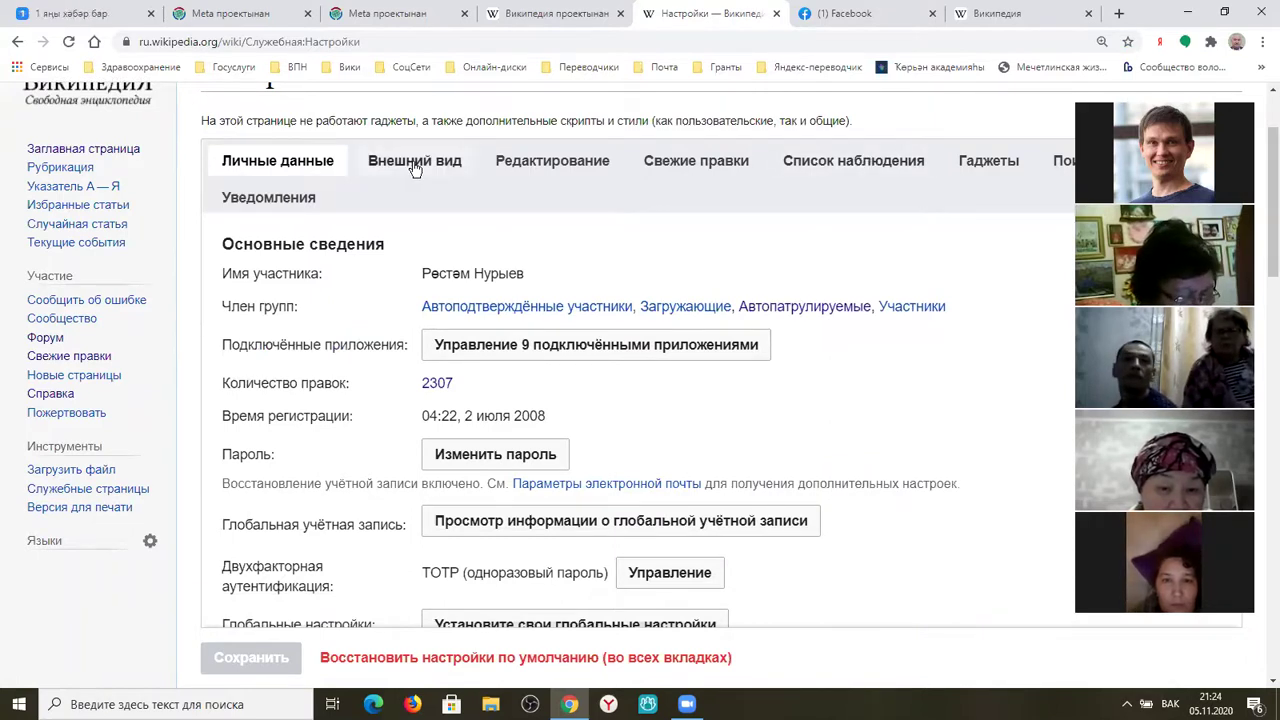
scroll(415, 170, down, 3)
scroll(415, 170, down, 3)
scroll(415, 170, down, 2)
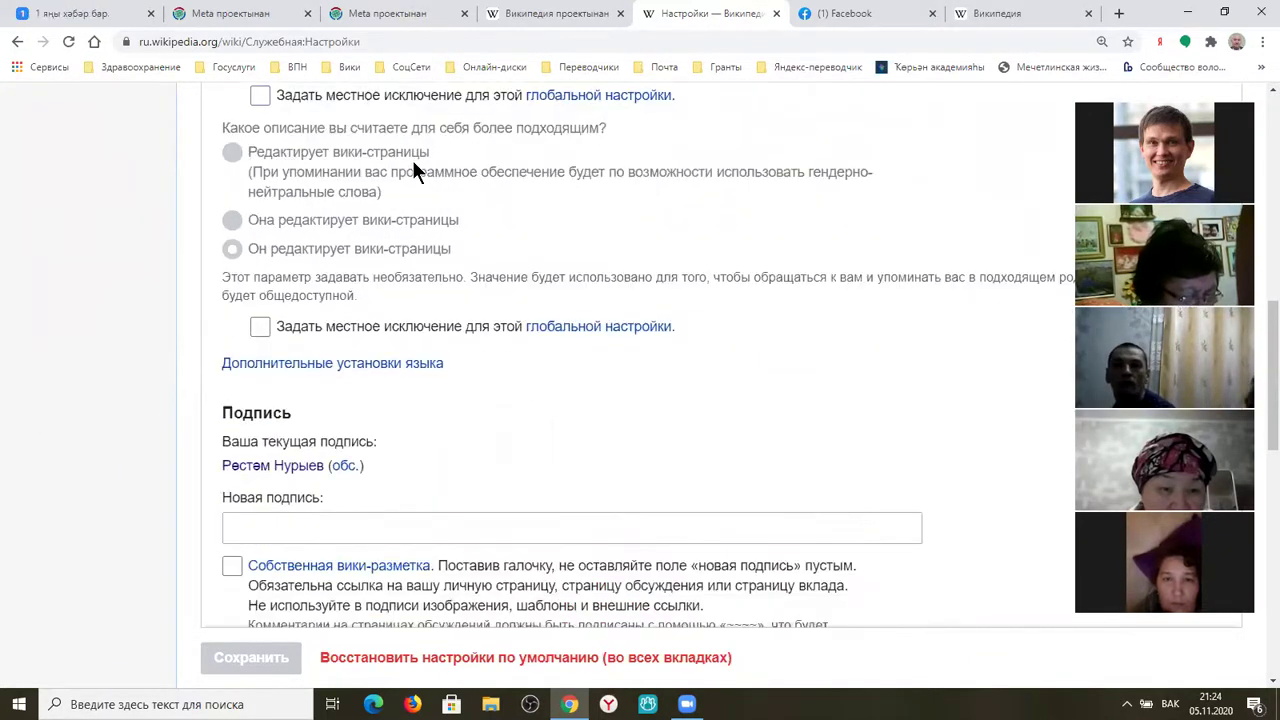
scroll(413, 162, down, 1)
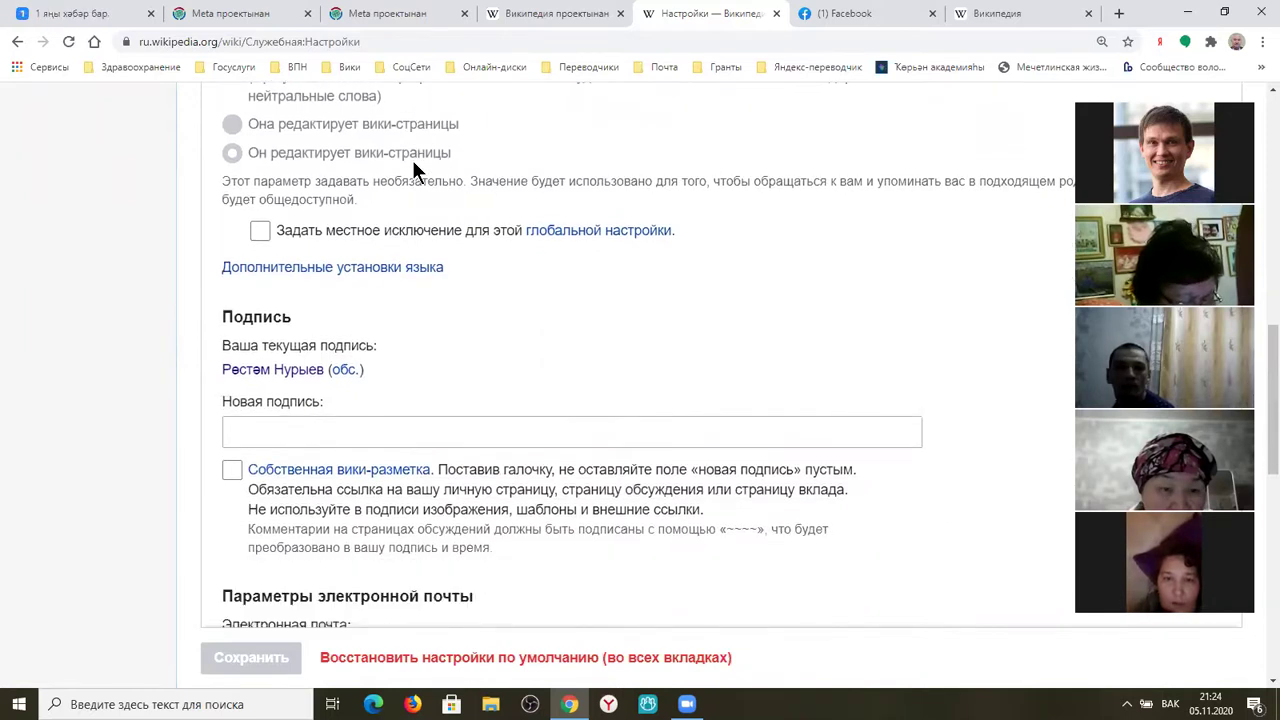
scroll(413, 165, down, 3)
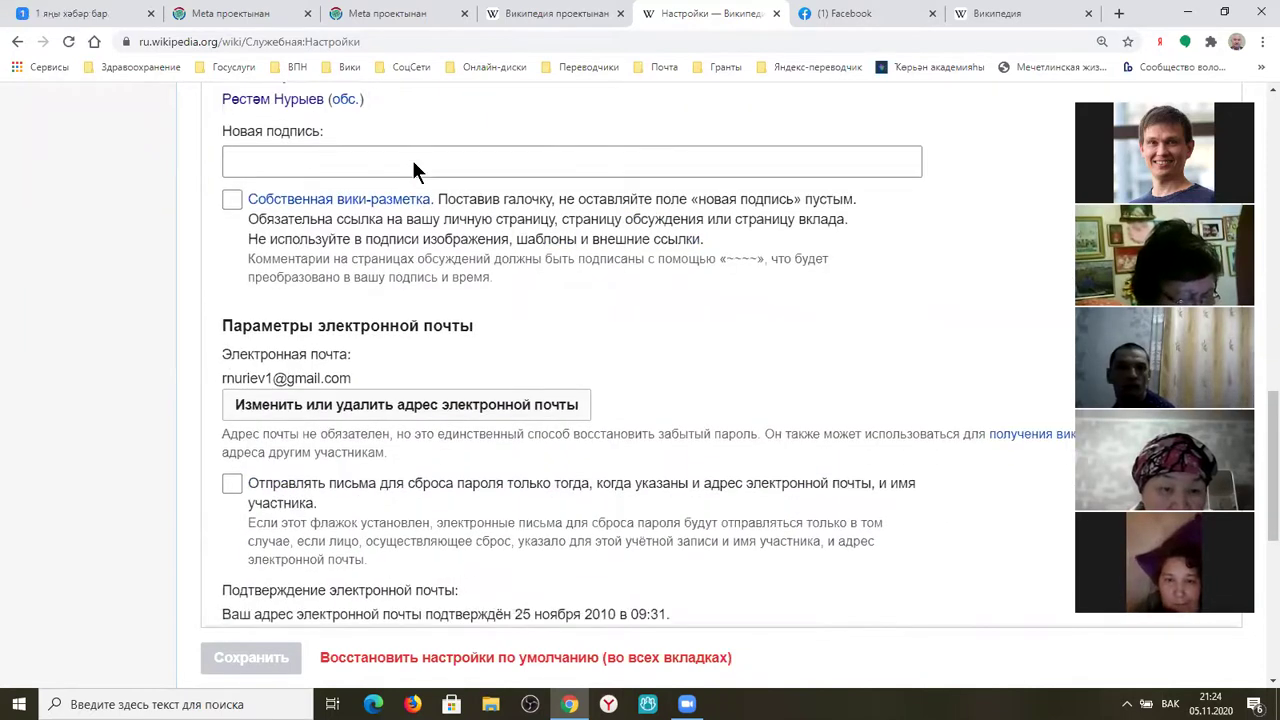
scroll(413, 165, down, 2)
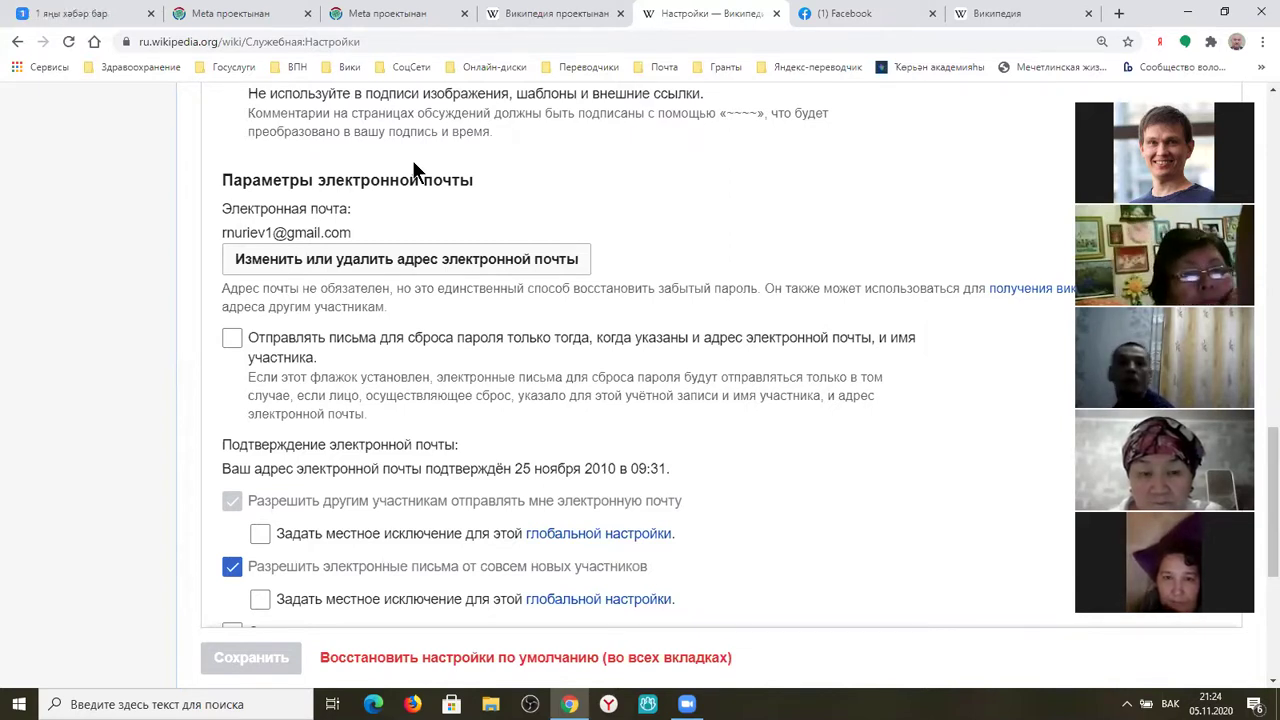
scroll(412, 159, up, 6)
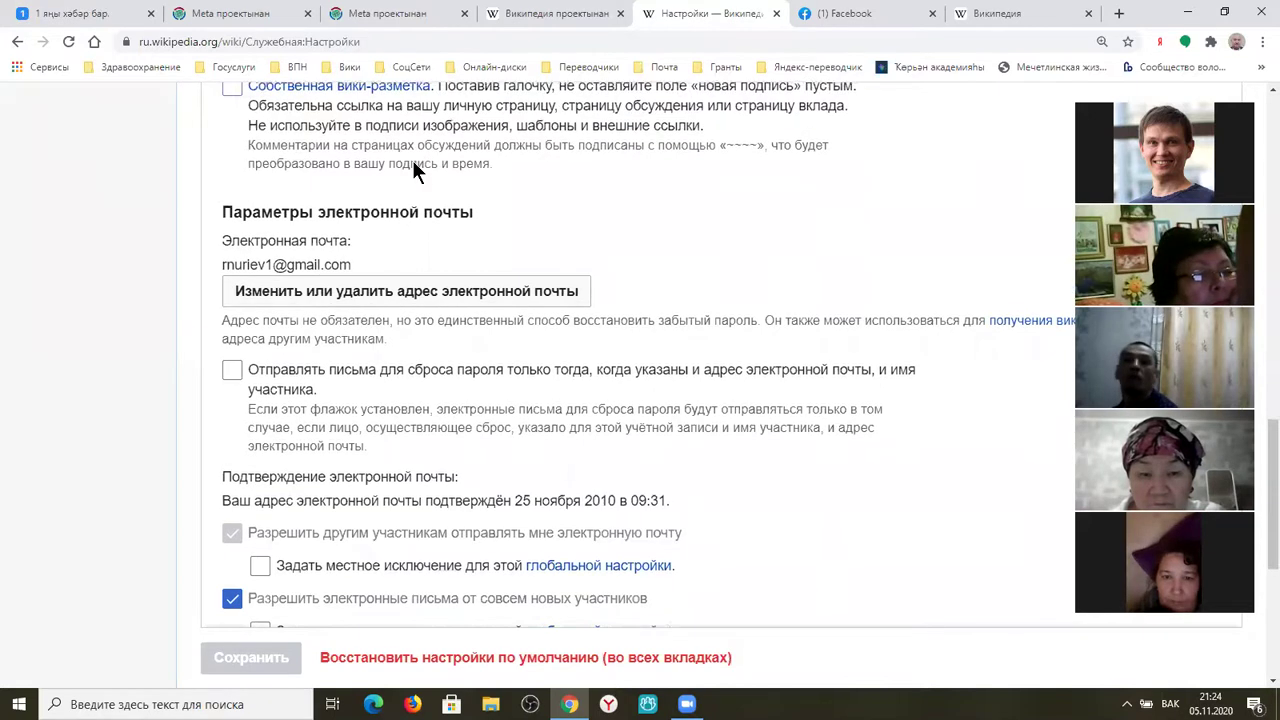
scroll(414, 163, up, 6)
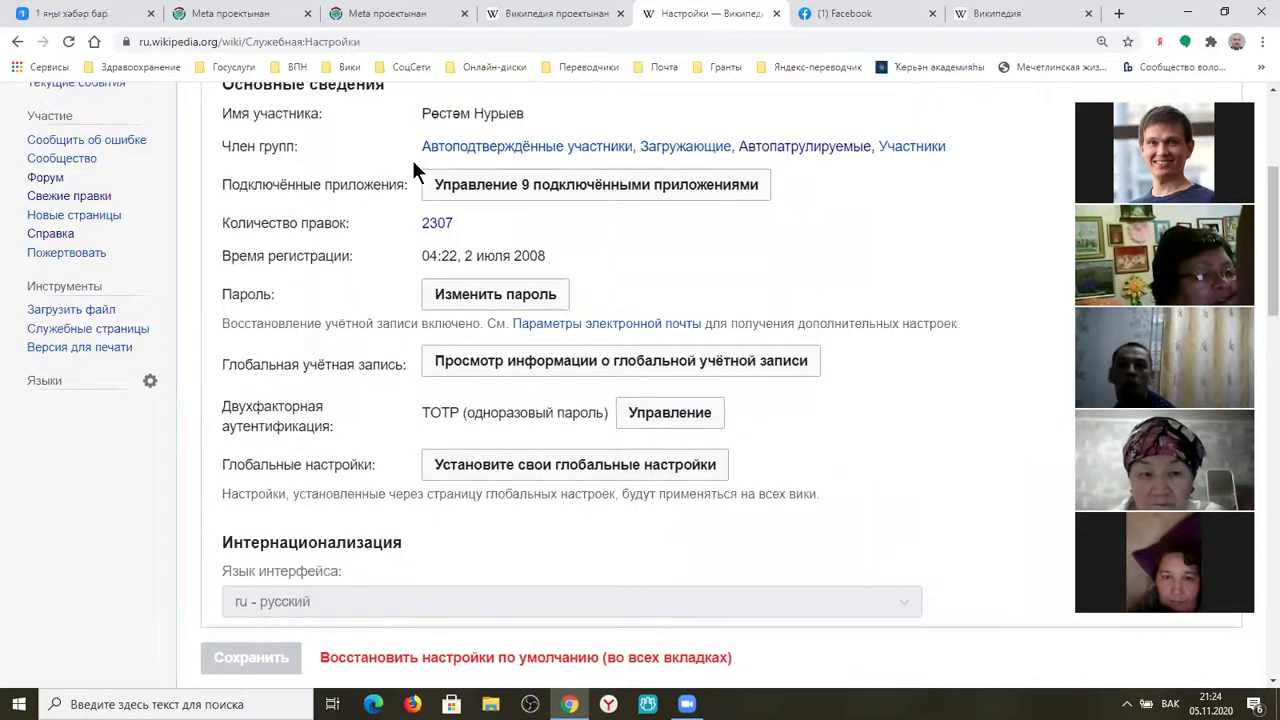
scroll(414, 163, down, 1)
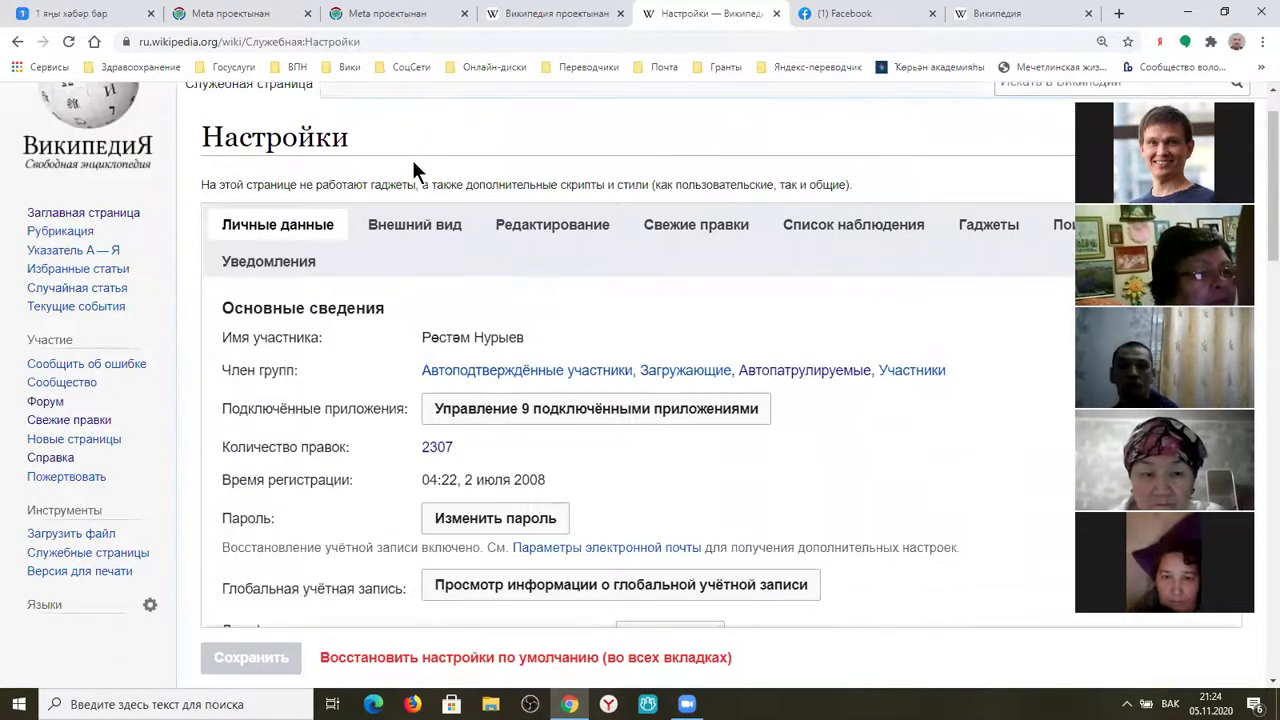
In the appearance preferences (Внешний вид), set the date format to "16:24, 5 ноября 2020" and save the settings
click(432, 240)
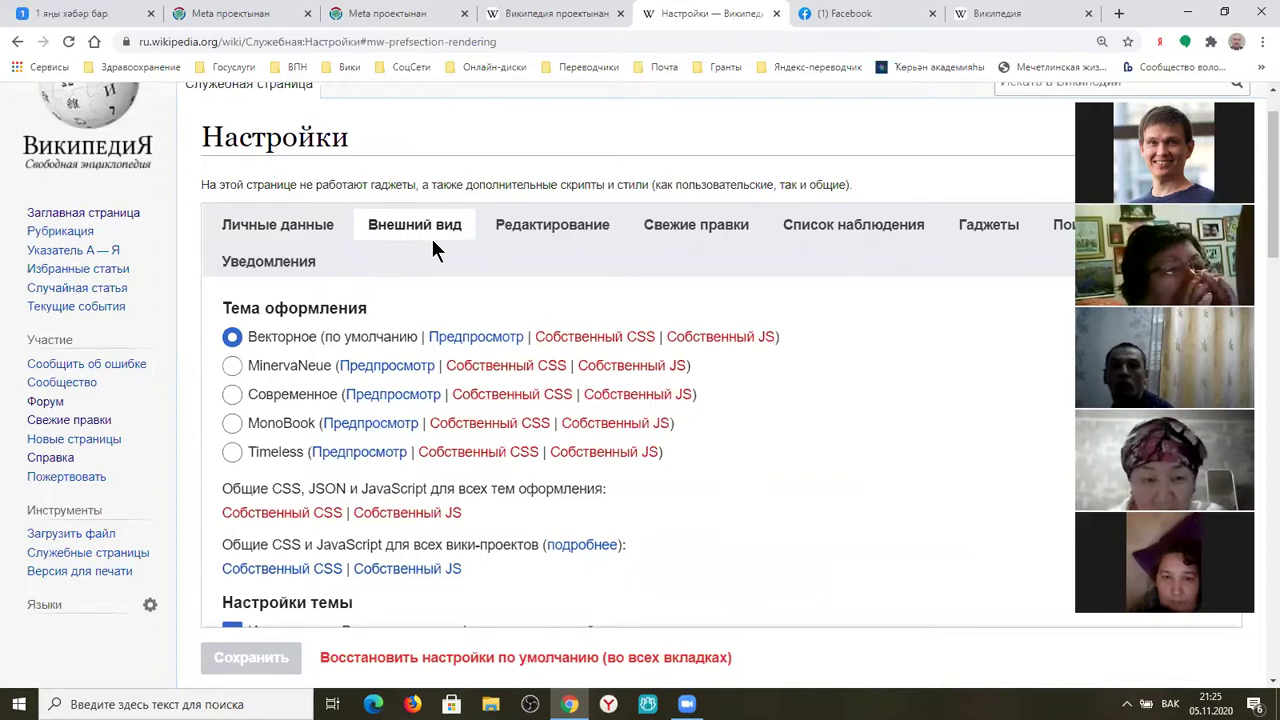
scroll(431, 240, down, 3)
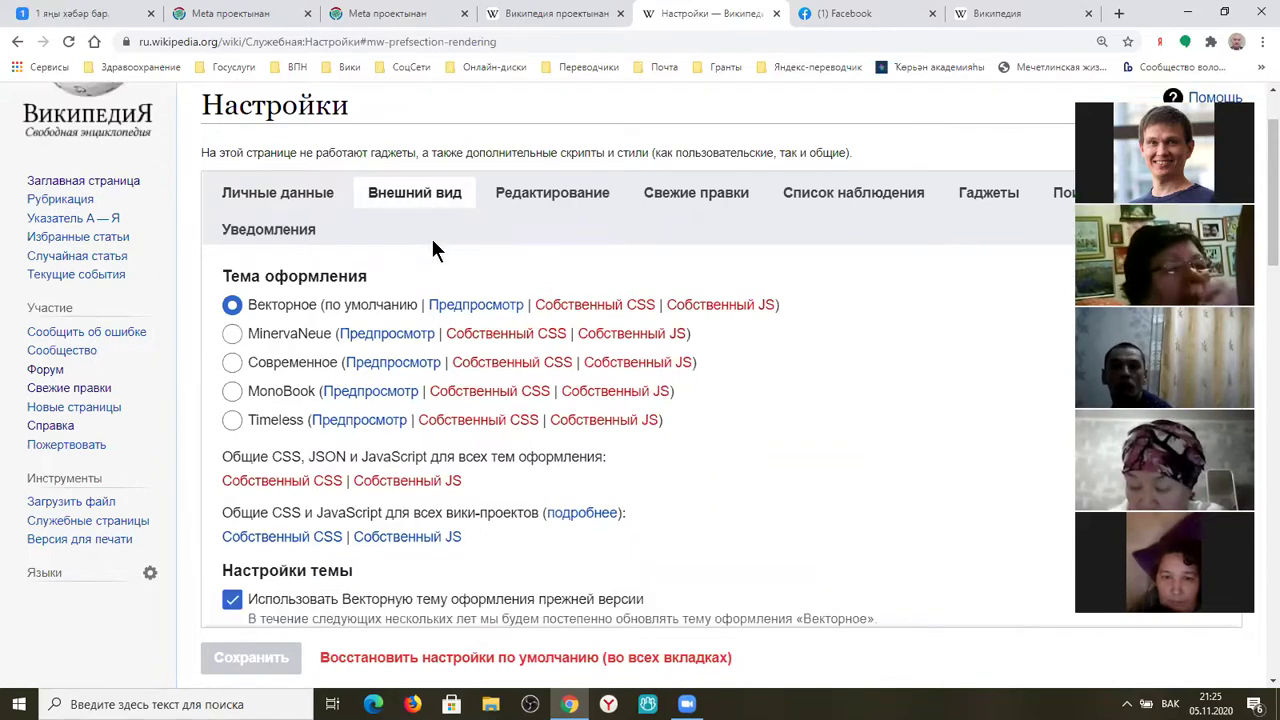
scroll(433, 245, down, 5)
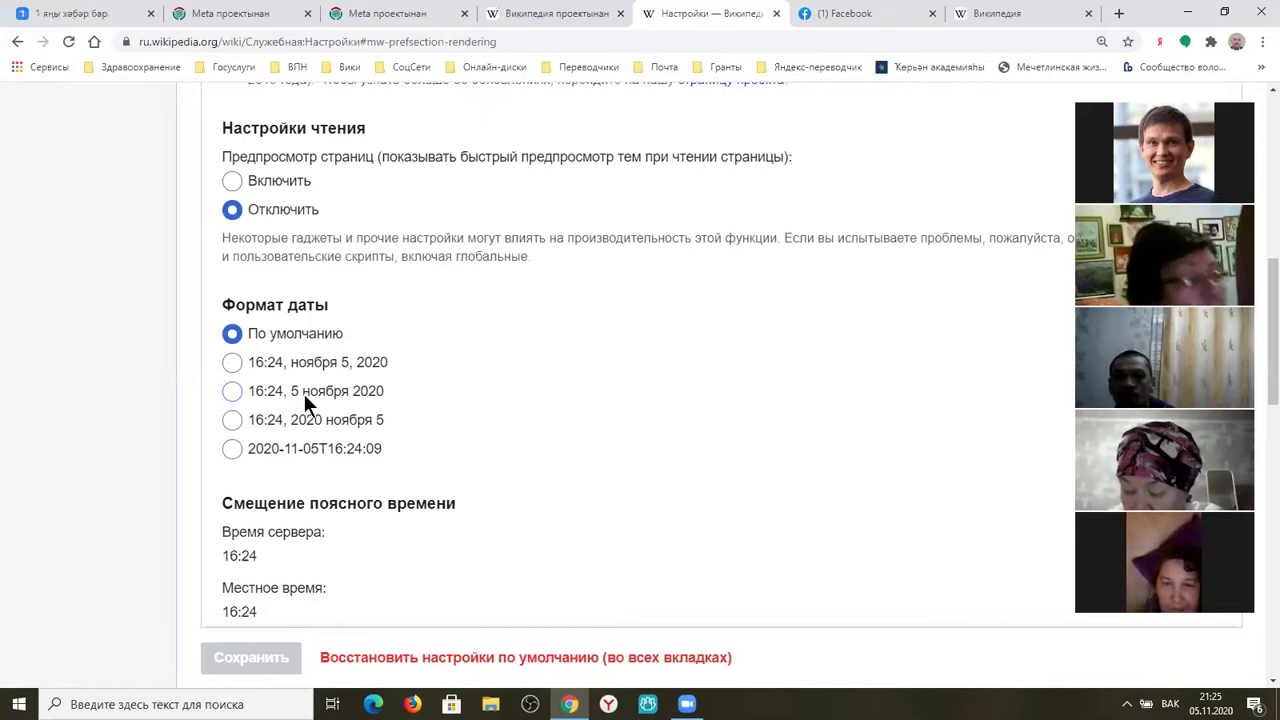
click(233, 393)
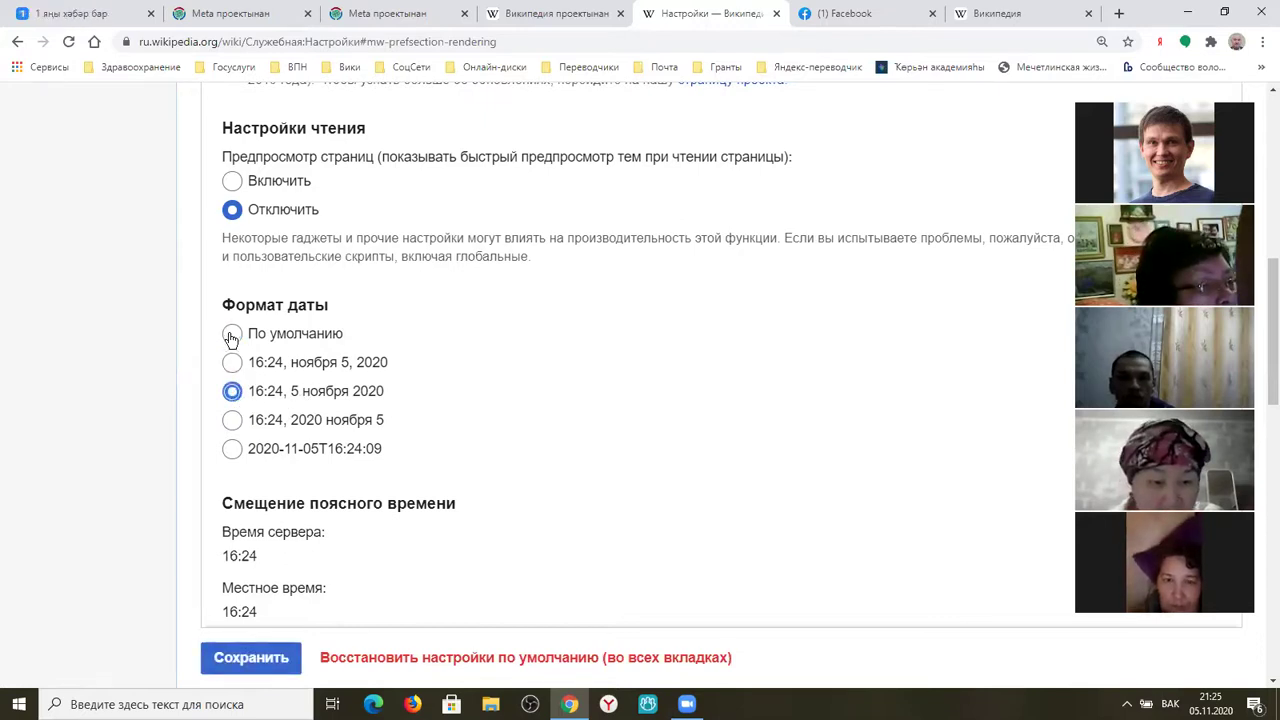
click(263, 666)
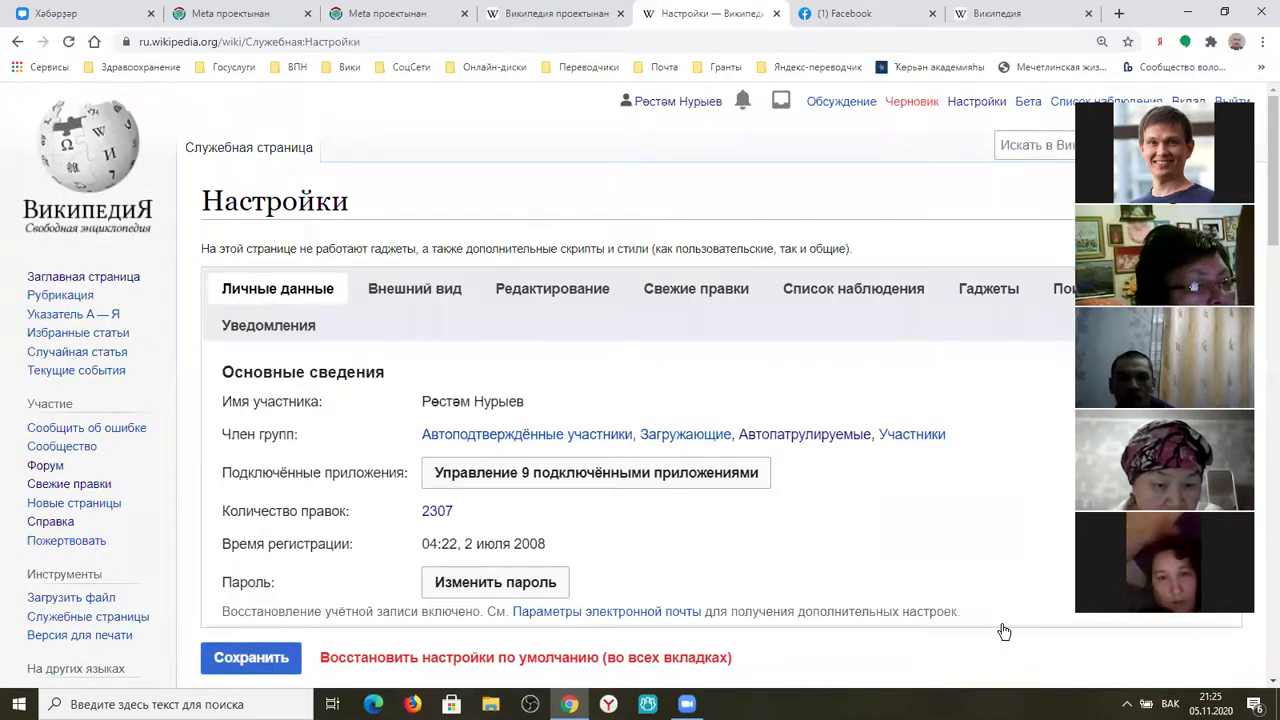
Review the remaining appearance preferences: time offset, files, version differences, advanced settings and formula display
scroll(1258, 557, down, 5)
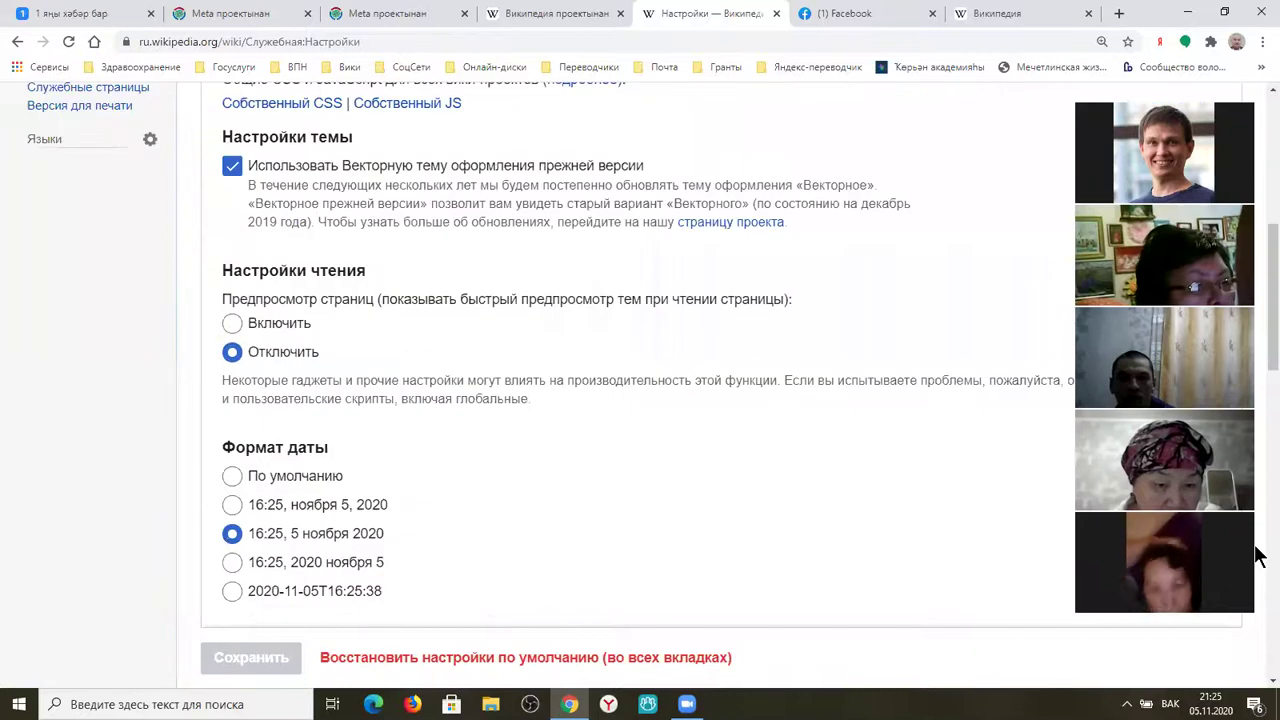
scroll(1258, 557, down, 5)
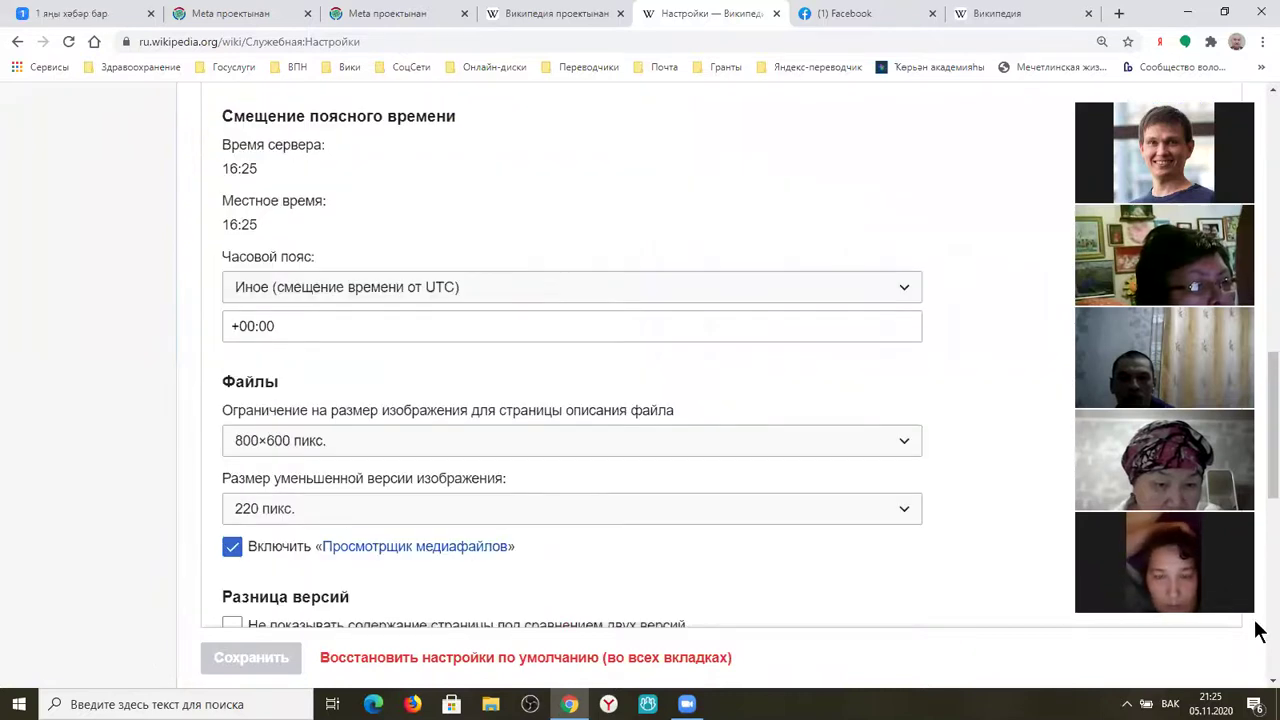
scroll(1258, 630, down, 5)
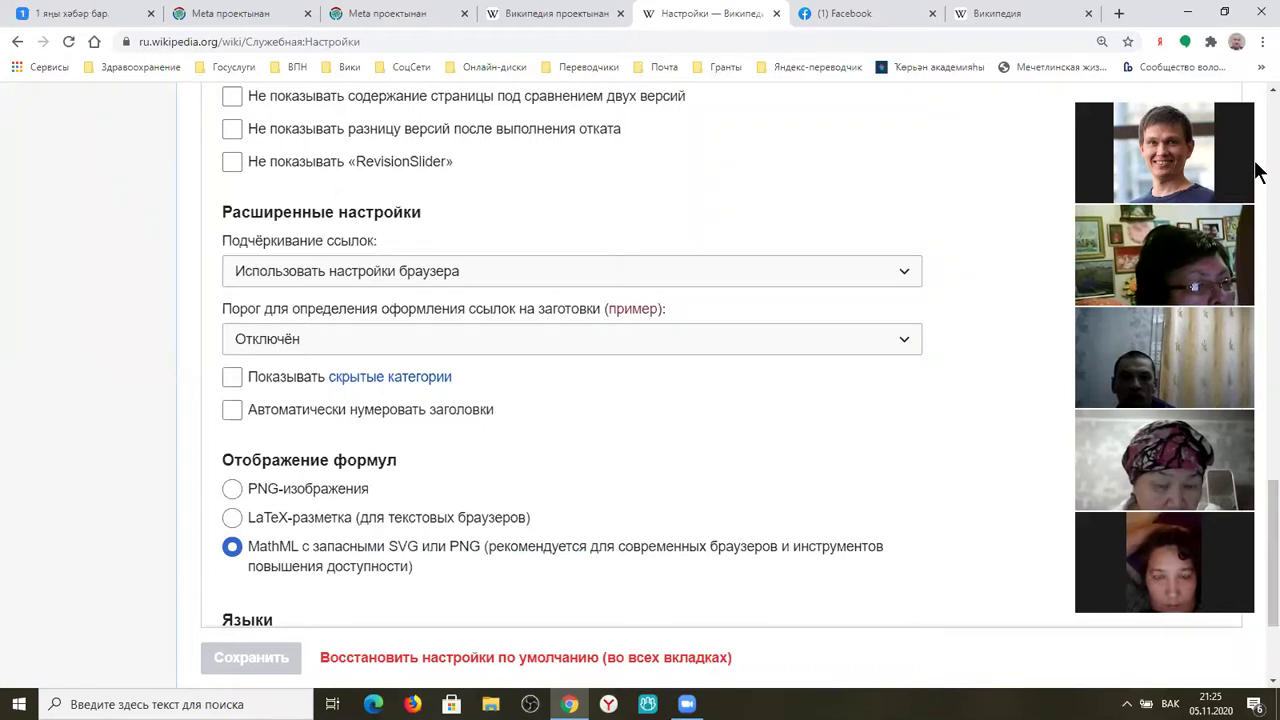
scroll(1258, 100, up, 3)
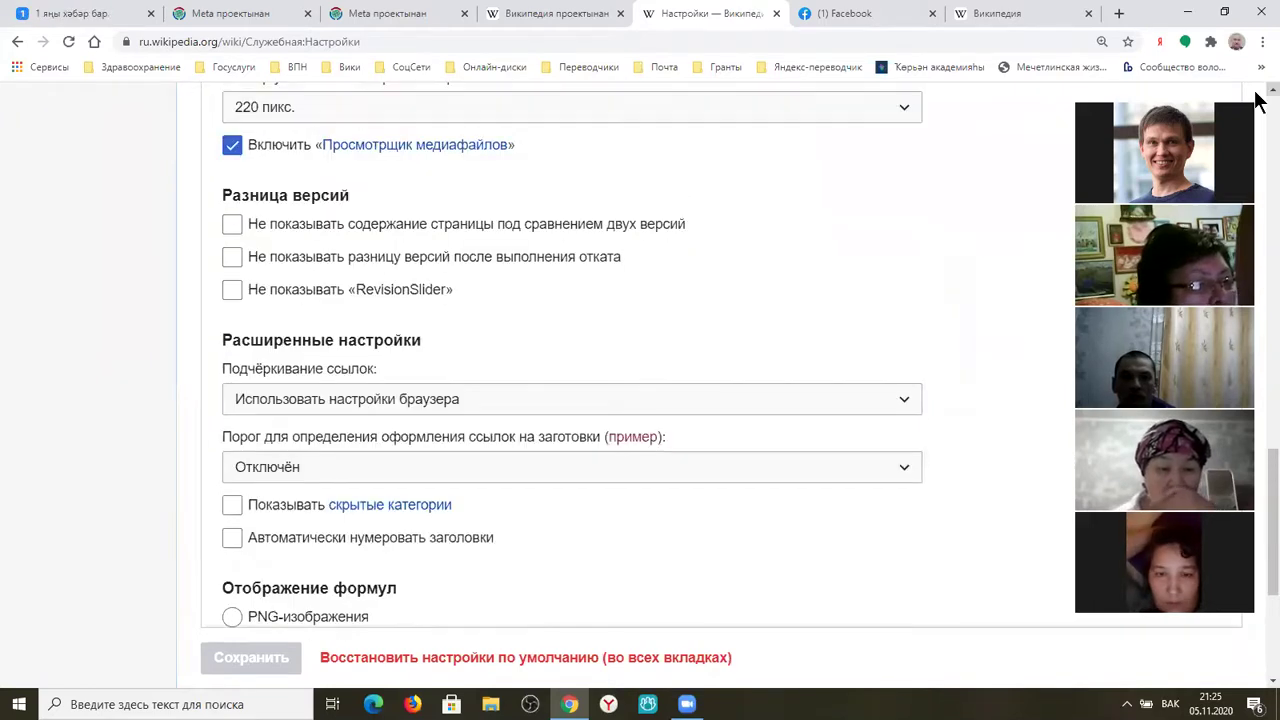
scroll(1258, 100, up, 3)
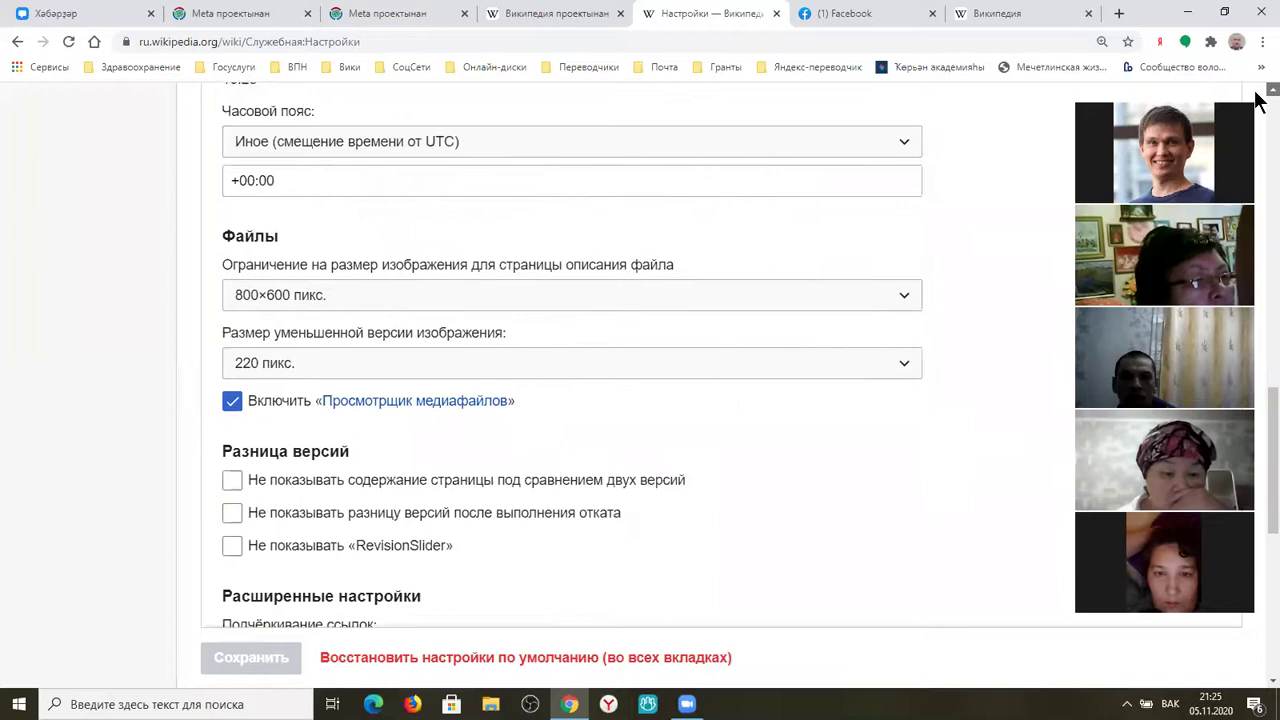
scroll(1258, 100, up, 1)
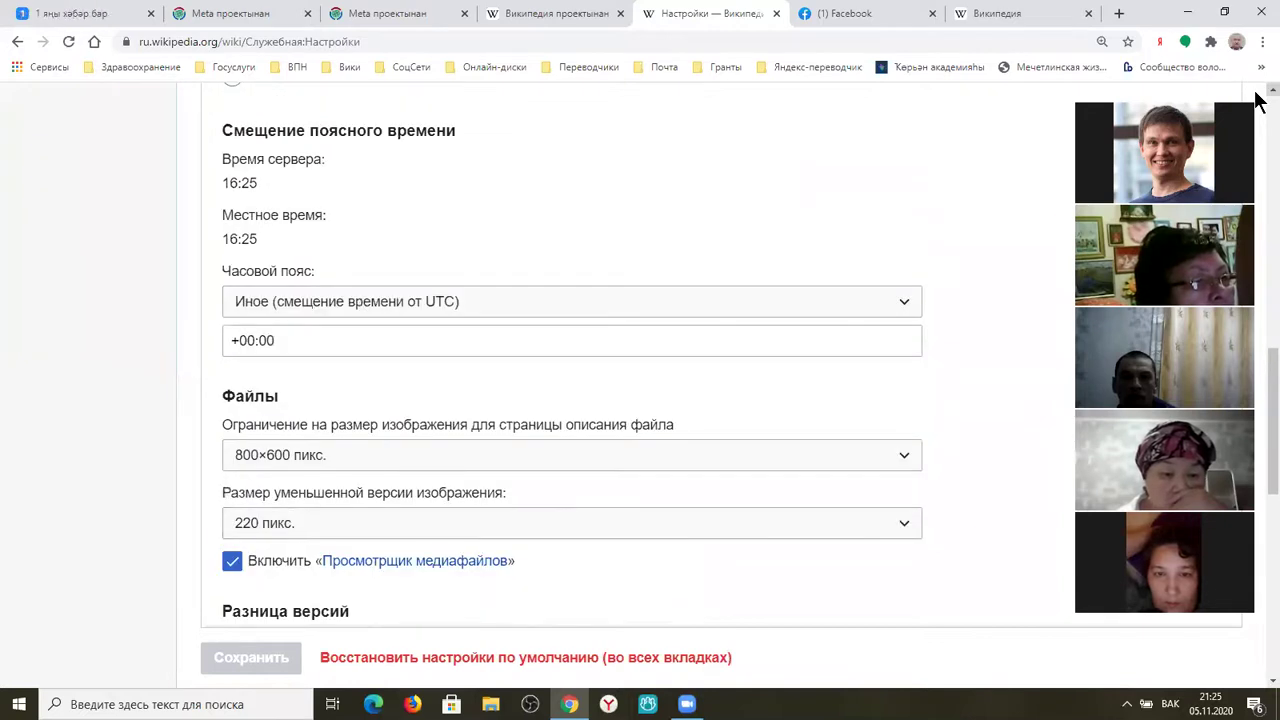
scroll(1258, 100, up, 1)
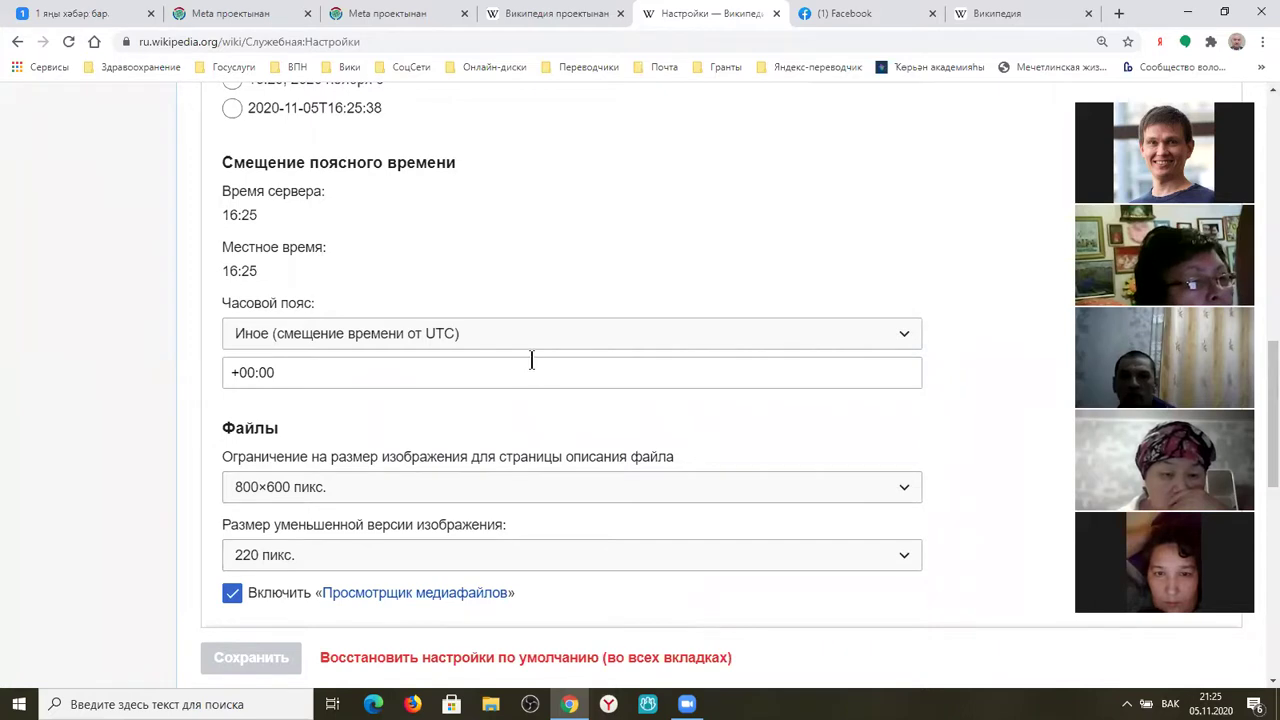
Browse the time zone choices (Часовой пояс) in the appearance preferences, going through the Asian entries
click(905, 337)
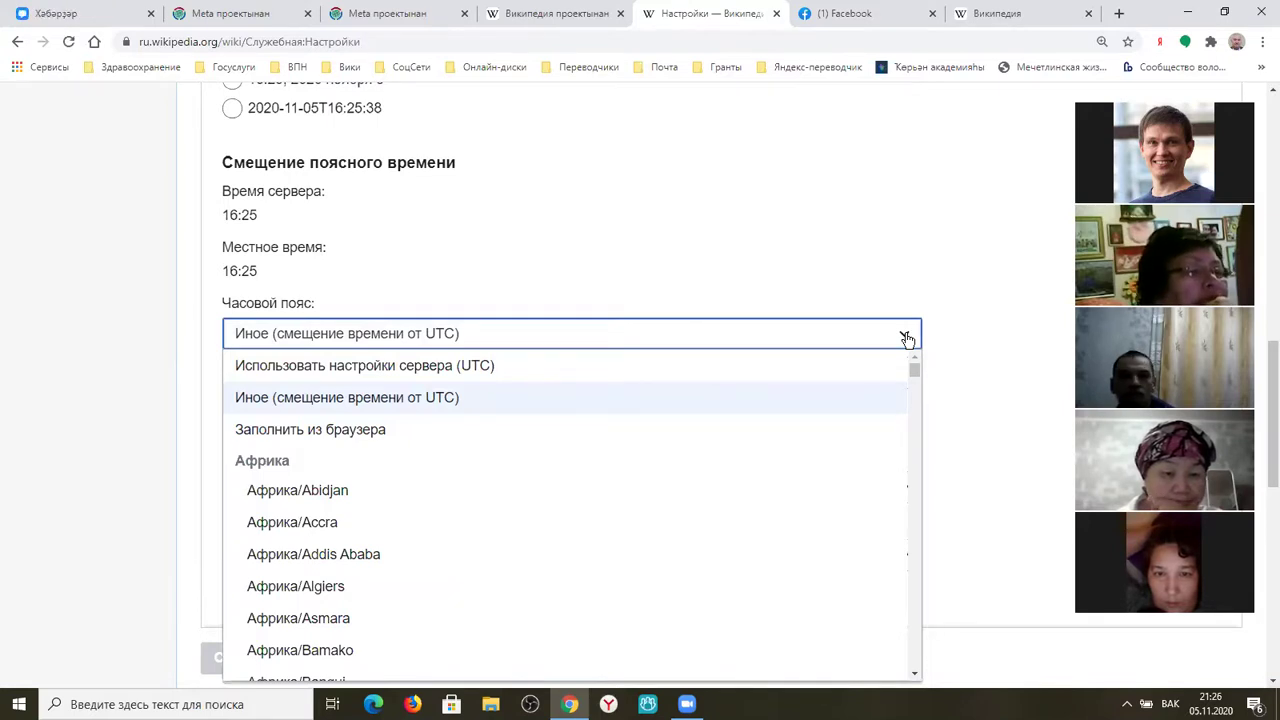
scroll(1255, 370, up, 2)
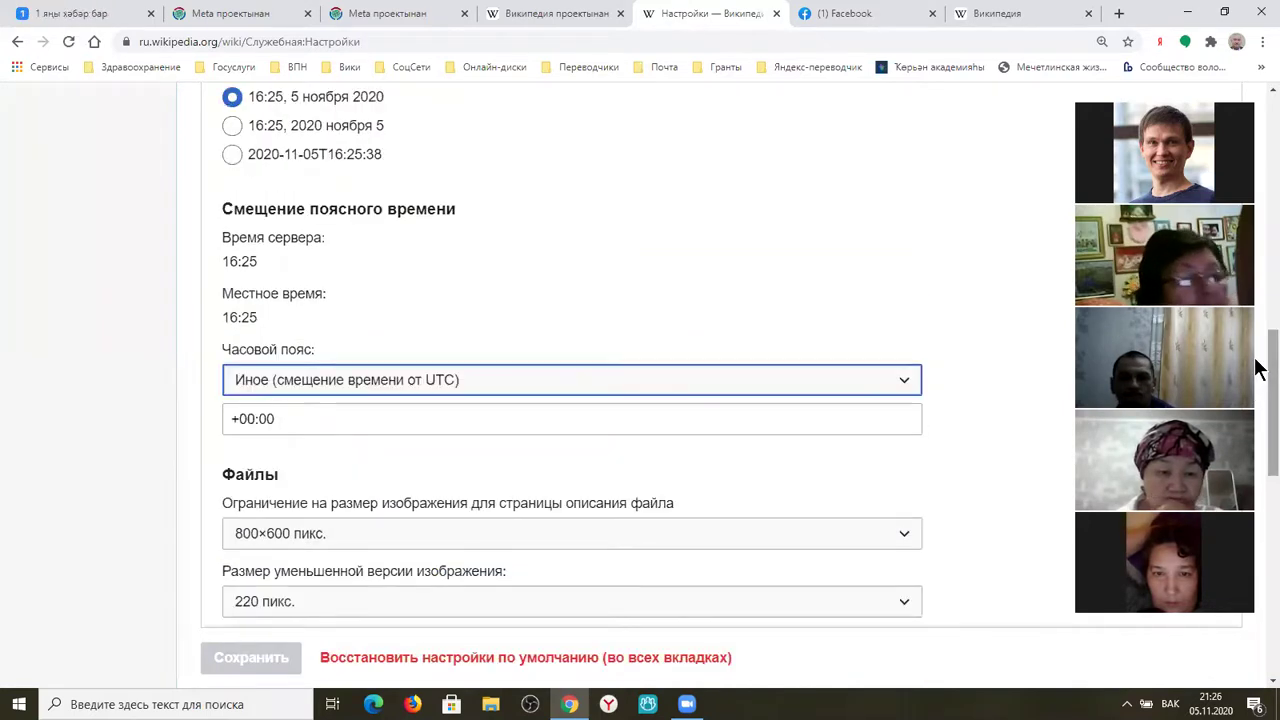
click(905, 379)
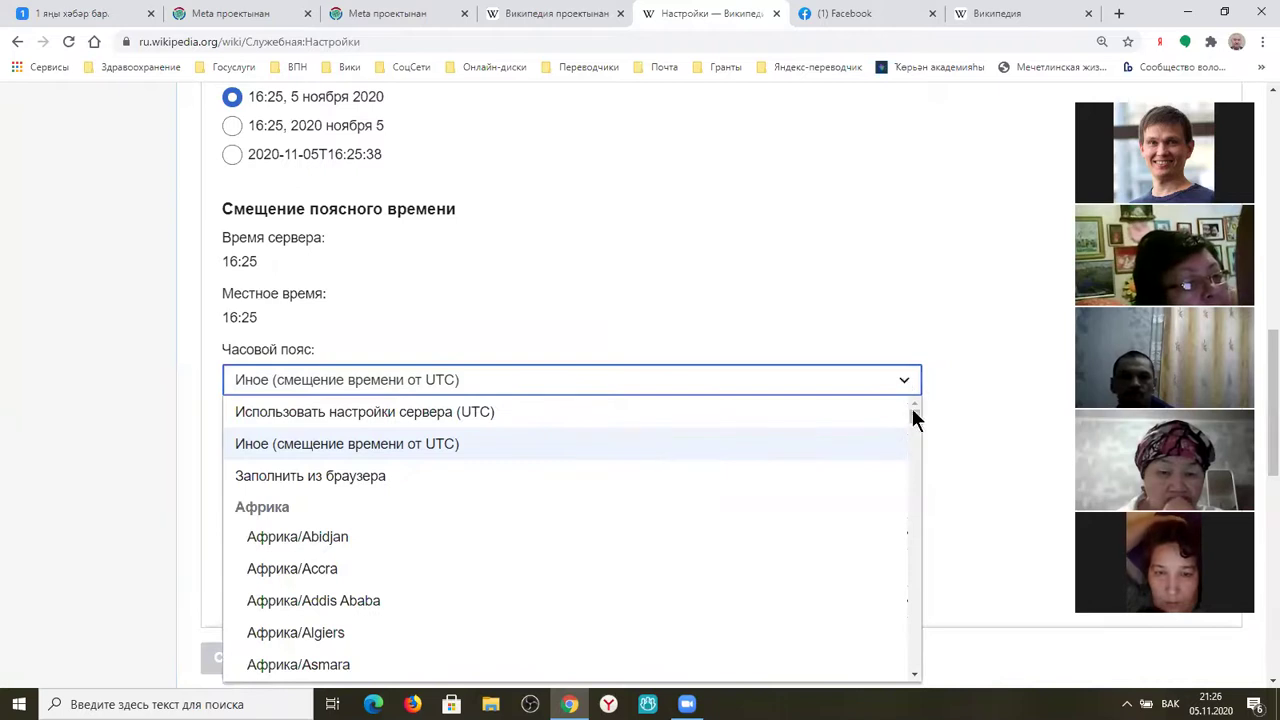
drag(913, 412, 932, 557)
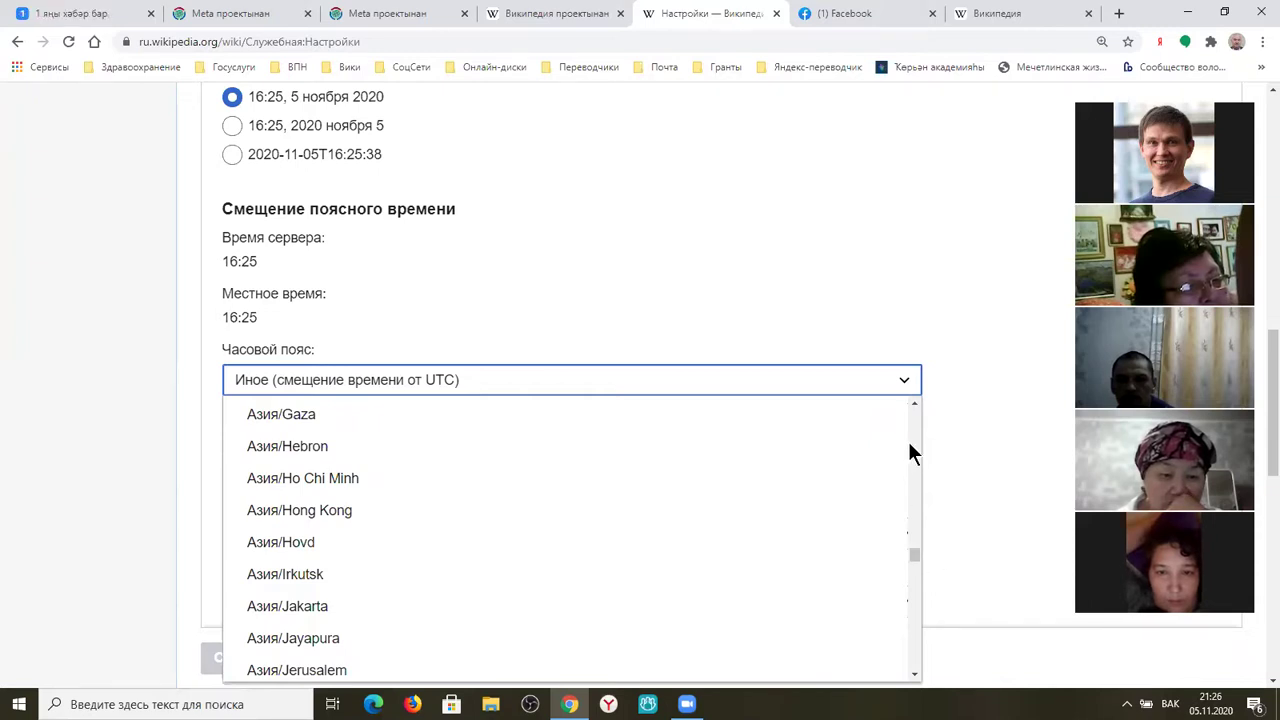
scroll(909, 444, up, 5)
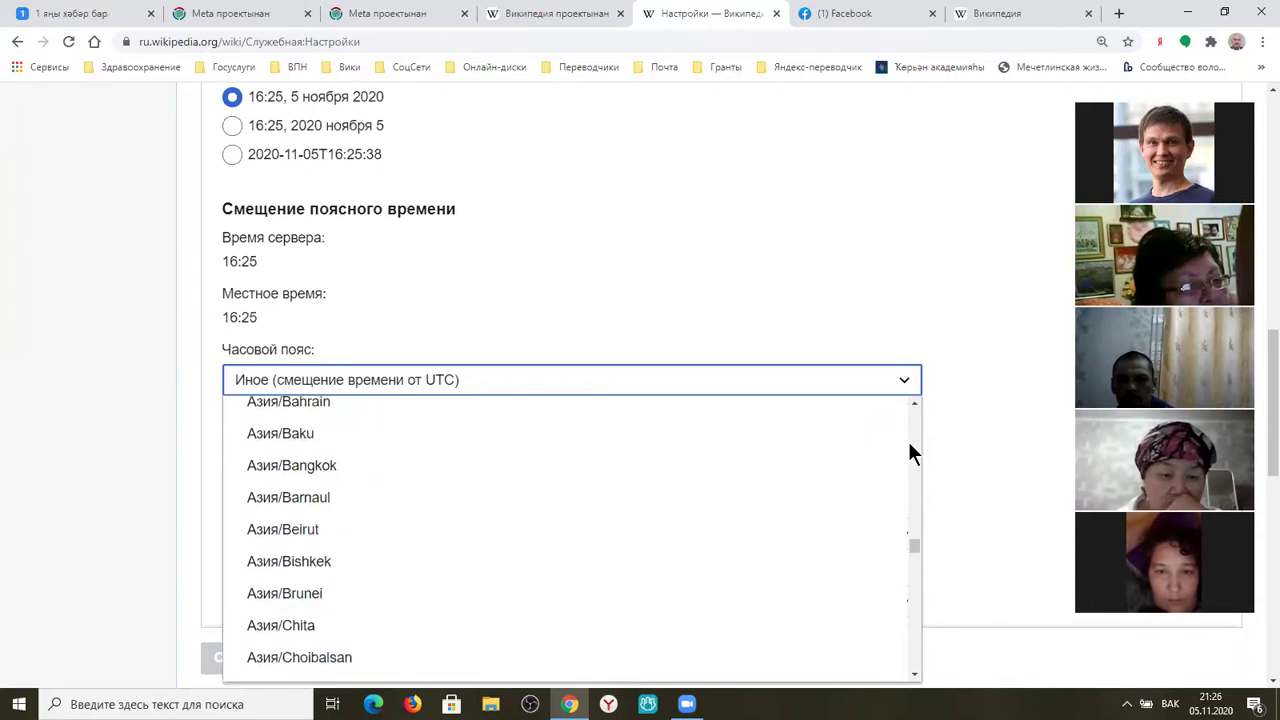
scroll(908, 441, up, 3)
scroll(908, 441, up, 3)
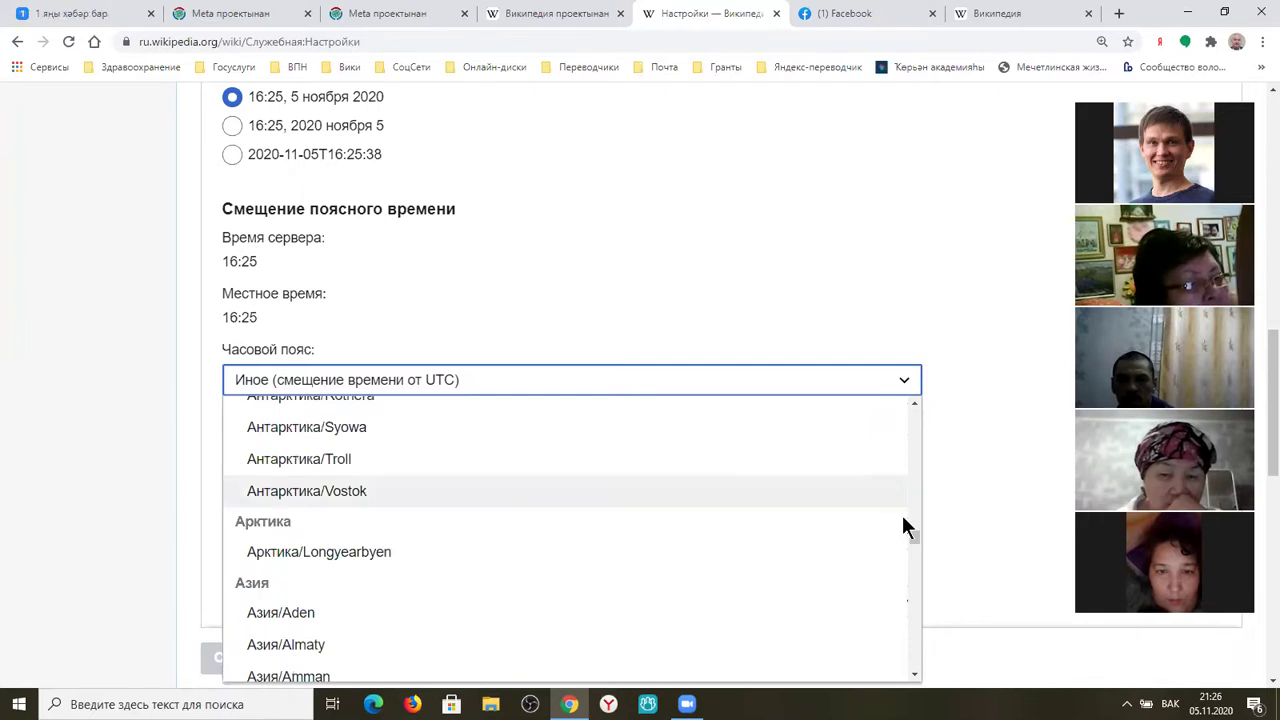
scroll(915, 628, down, 3)
scroll(916, 624, down, 10)
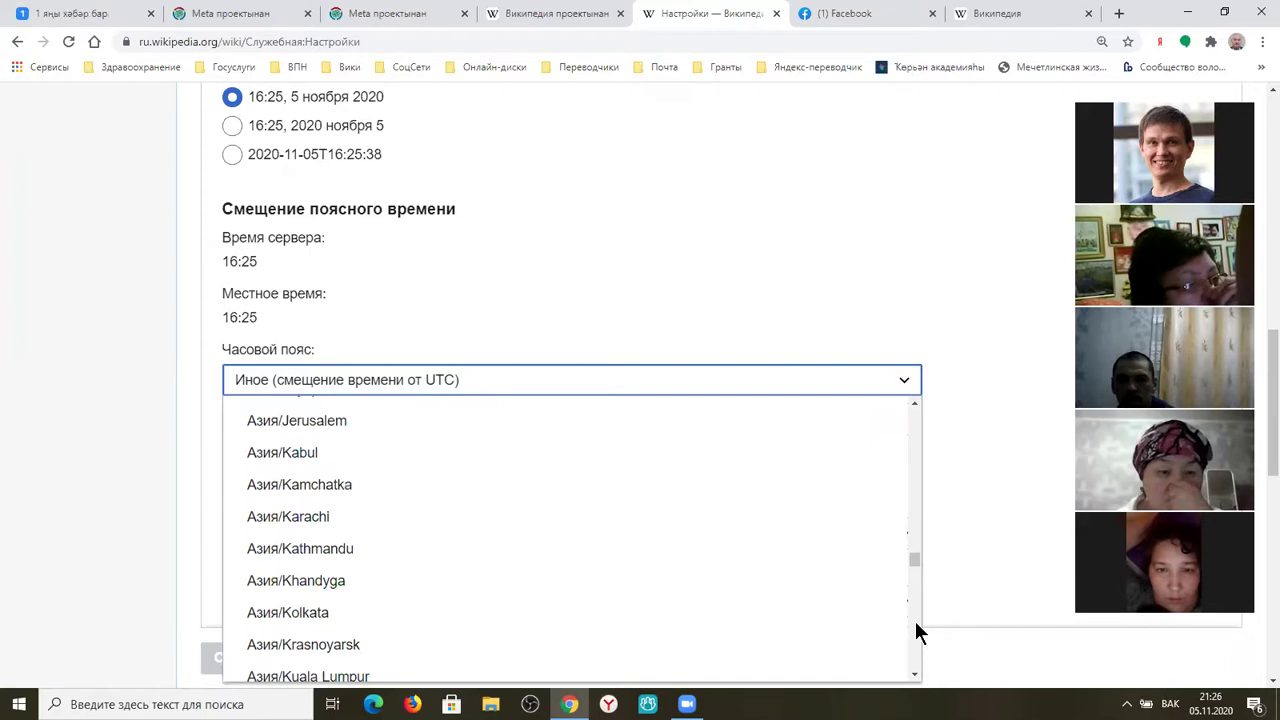
scroll(915, 622, down, 3)
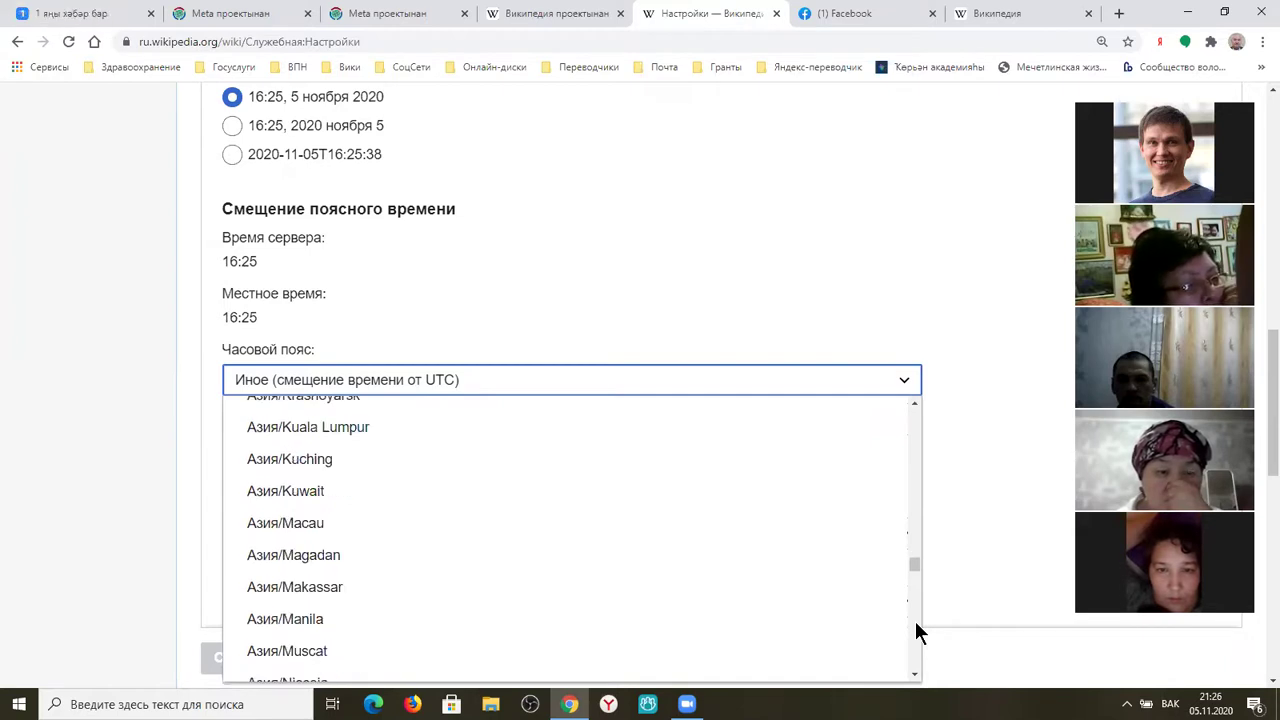
scroll(915, 628, down, 1)
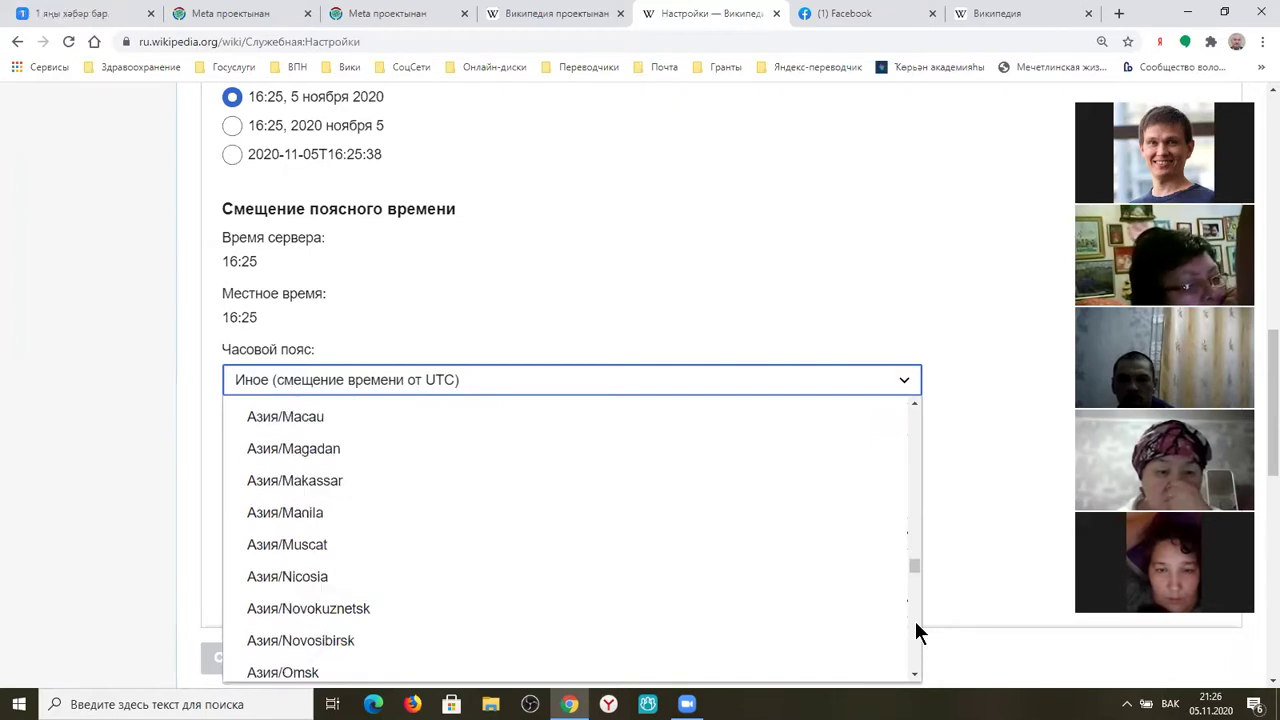
scroll(915, 628, down, 1)
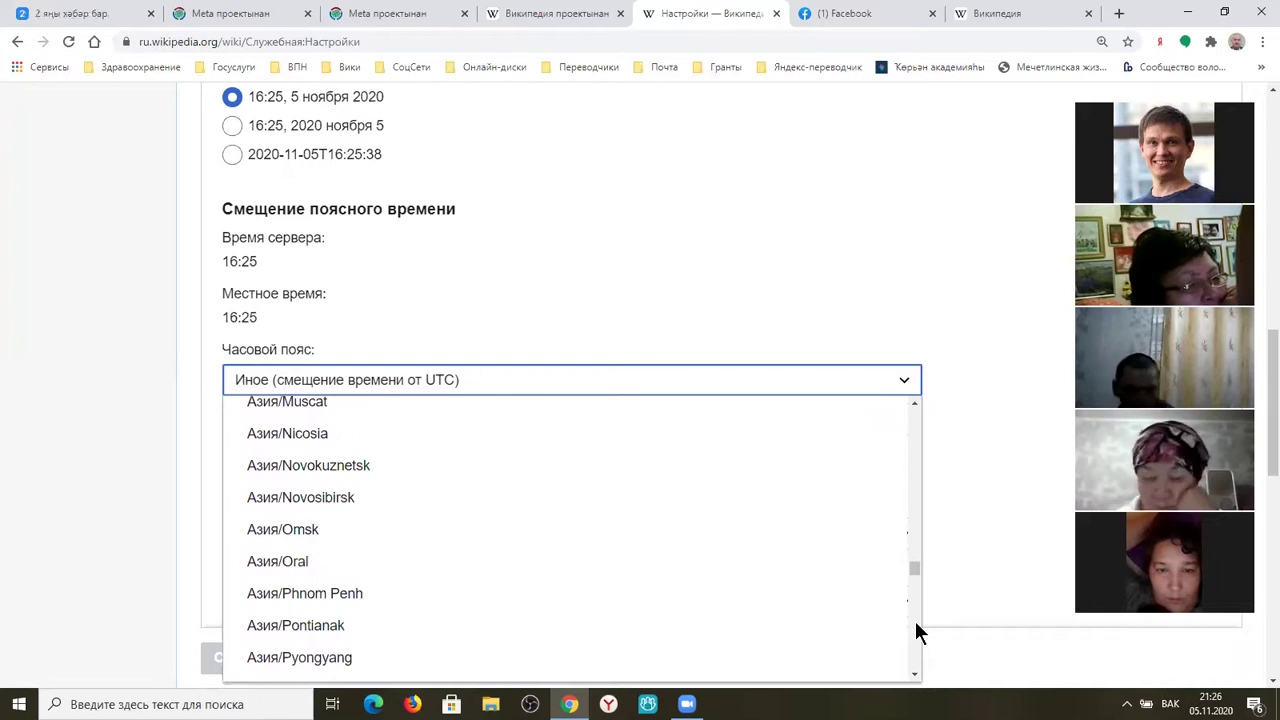
scroll(915, 628, down, 2)
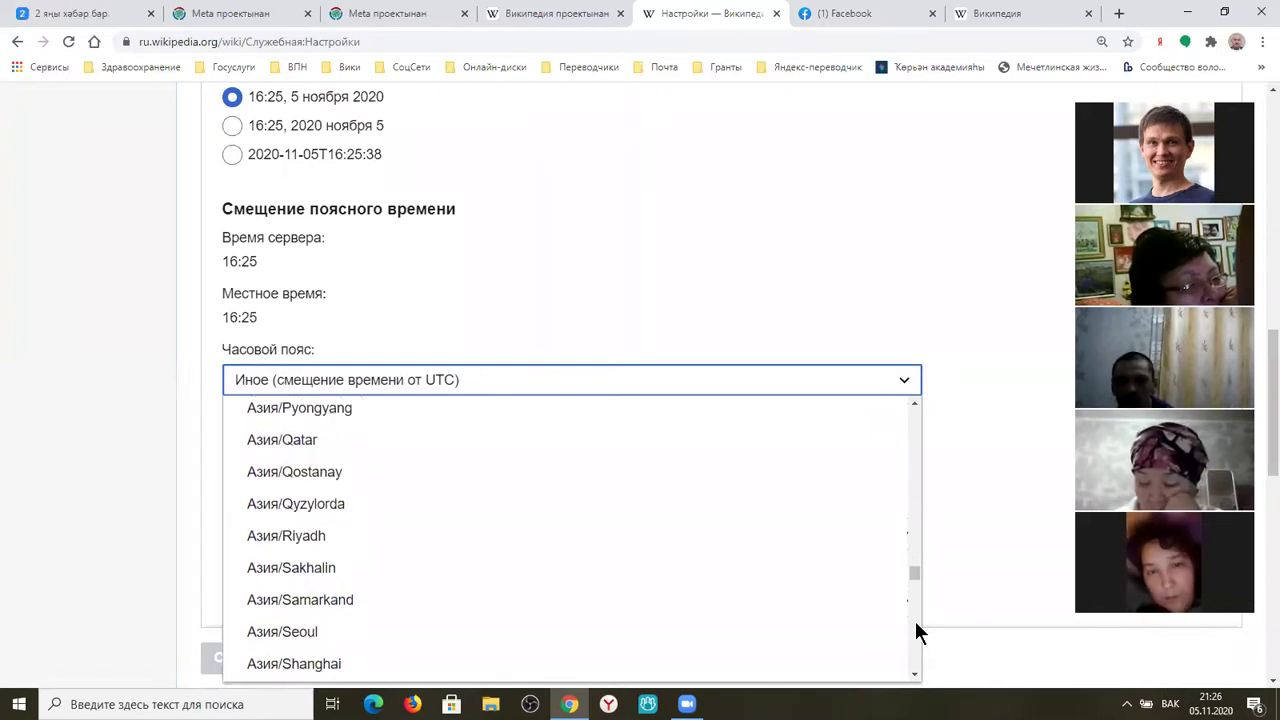
scroll(915, 628, down, 2)
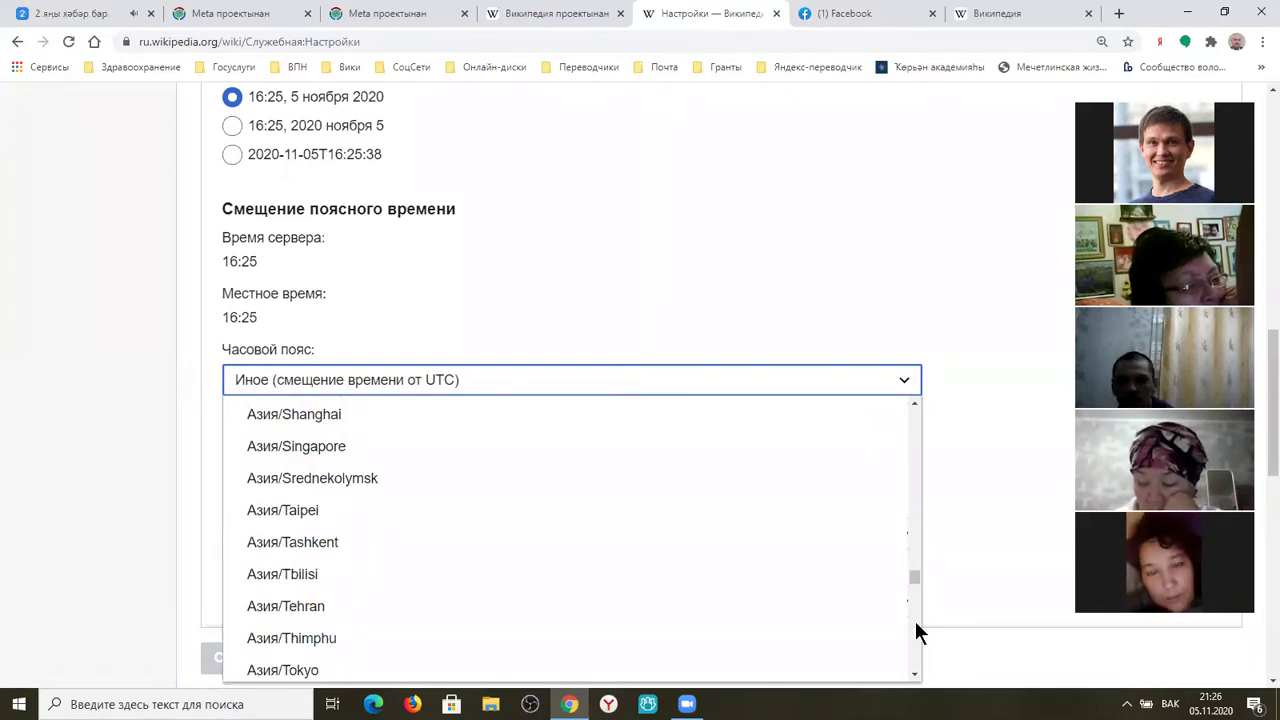
scroll(917, 630, down, 2)
scroll(917, 632, down, 3)
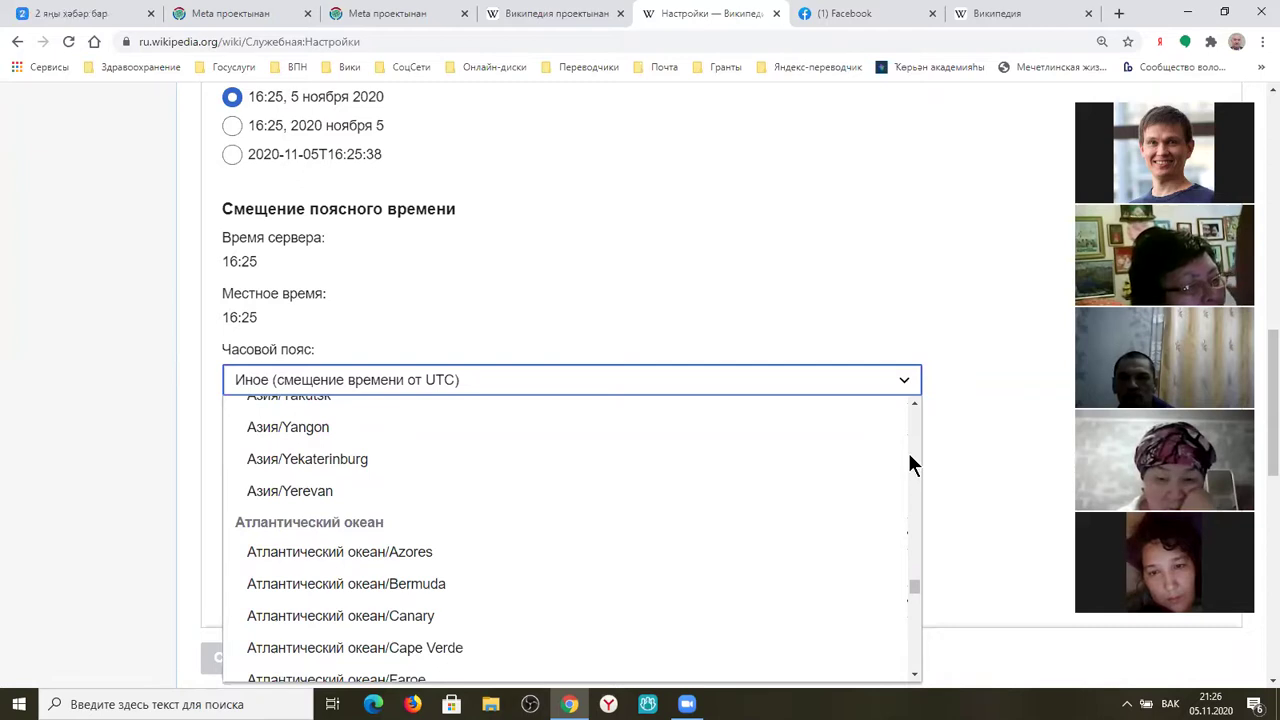
Set the time zone to Азия/Almaty
scroll(910, 455, up, 5)
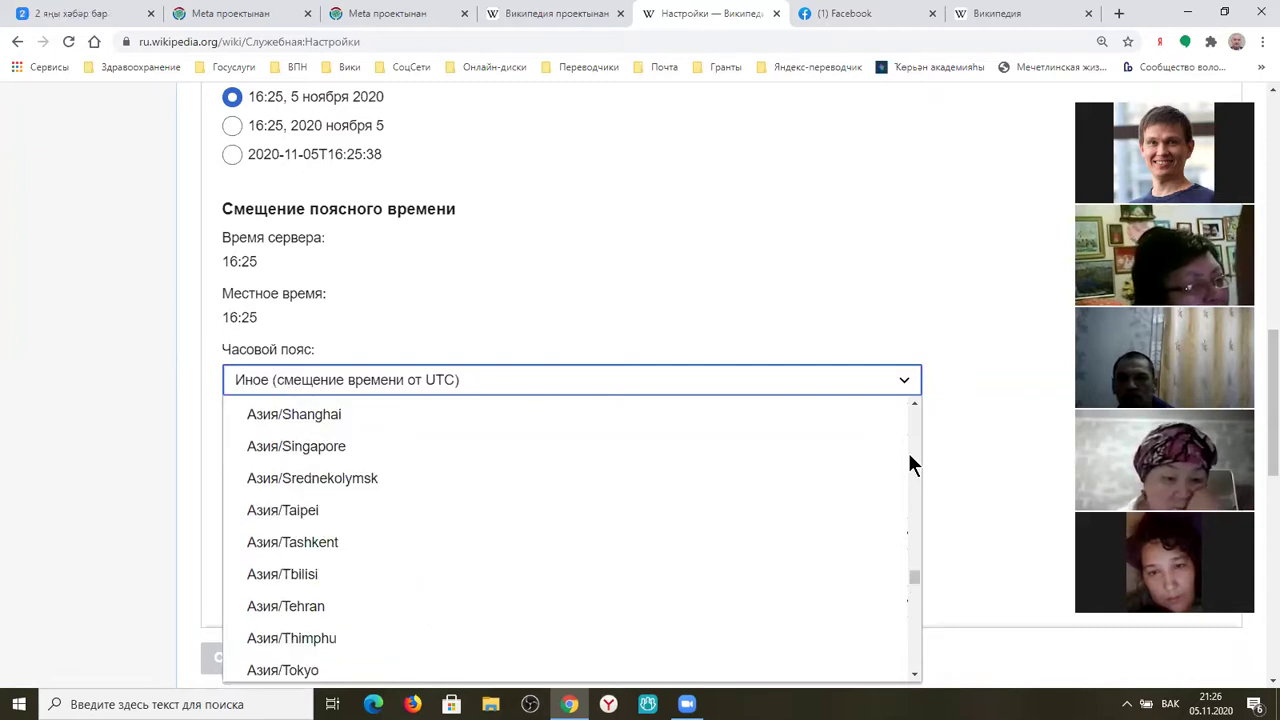
scroll(909, 454, up, 8)
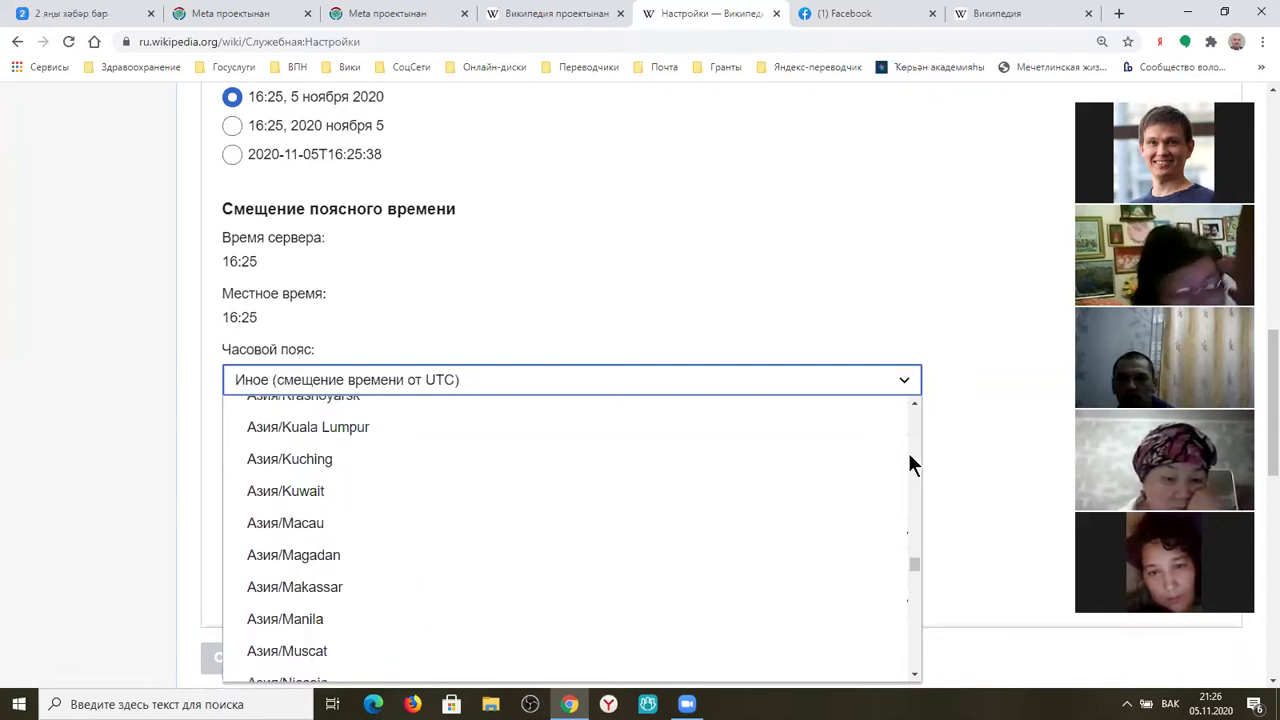
scroll(910, 456, up, 3)
scroll(908, 462, up, 3)
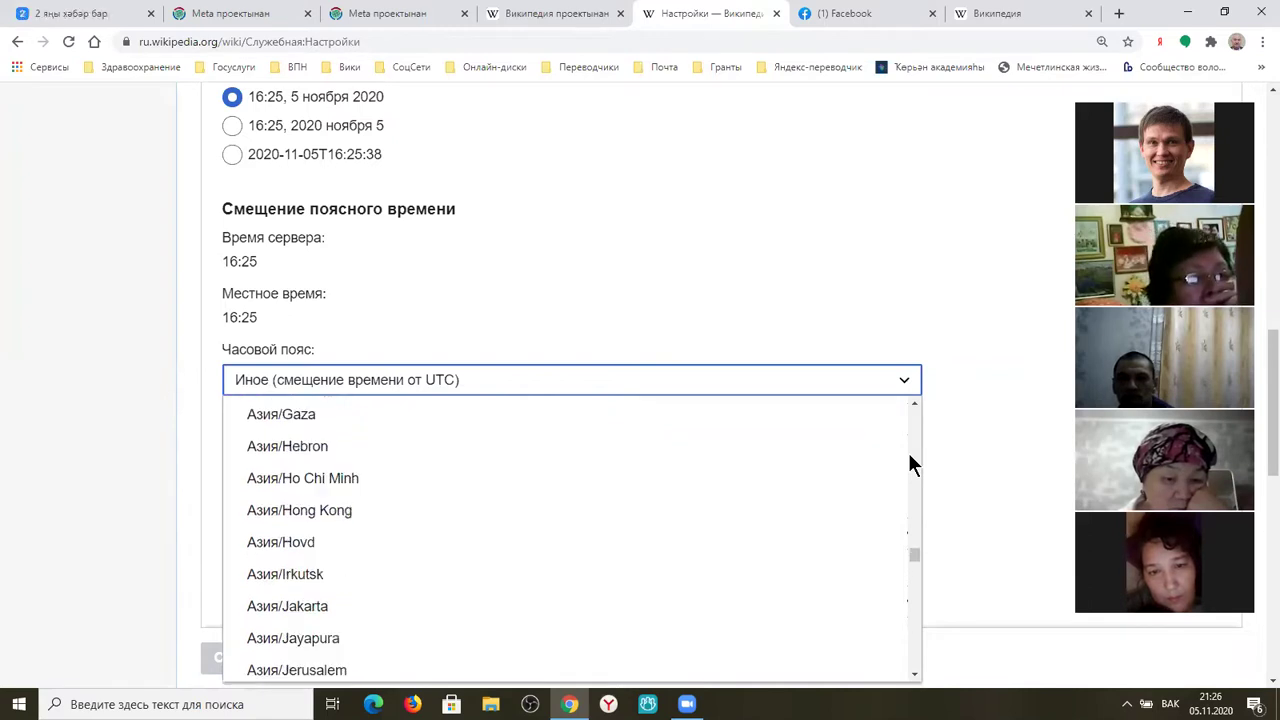
scroll(909, 456, up, 5)
scroll(909, 455, up, 5)
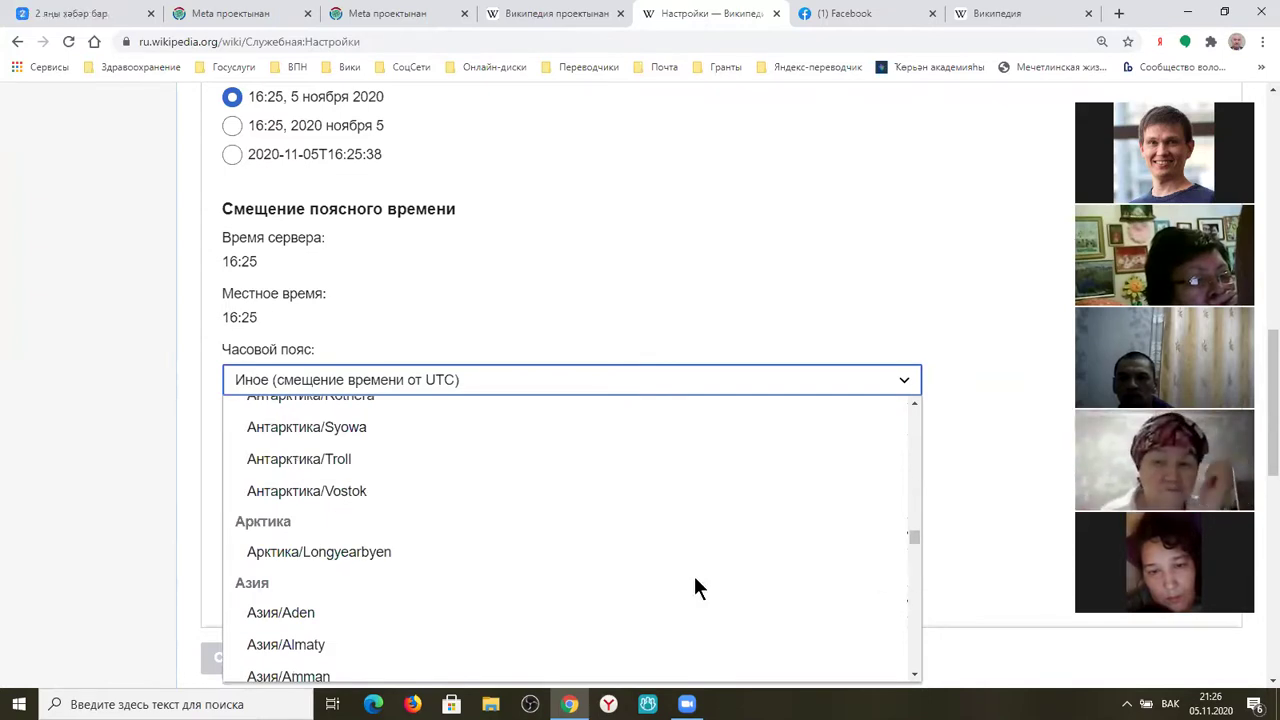
click(381, 658)
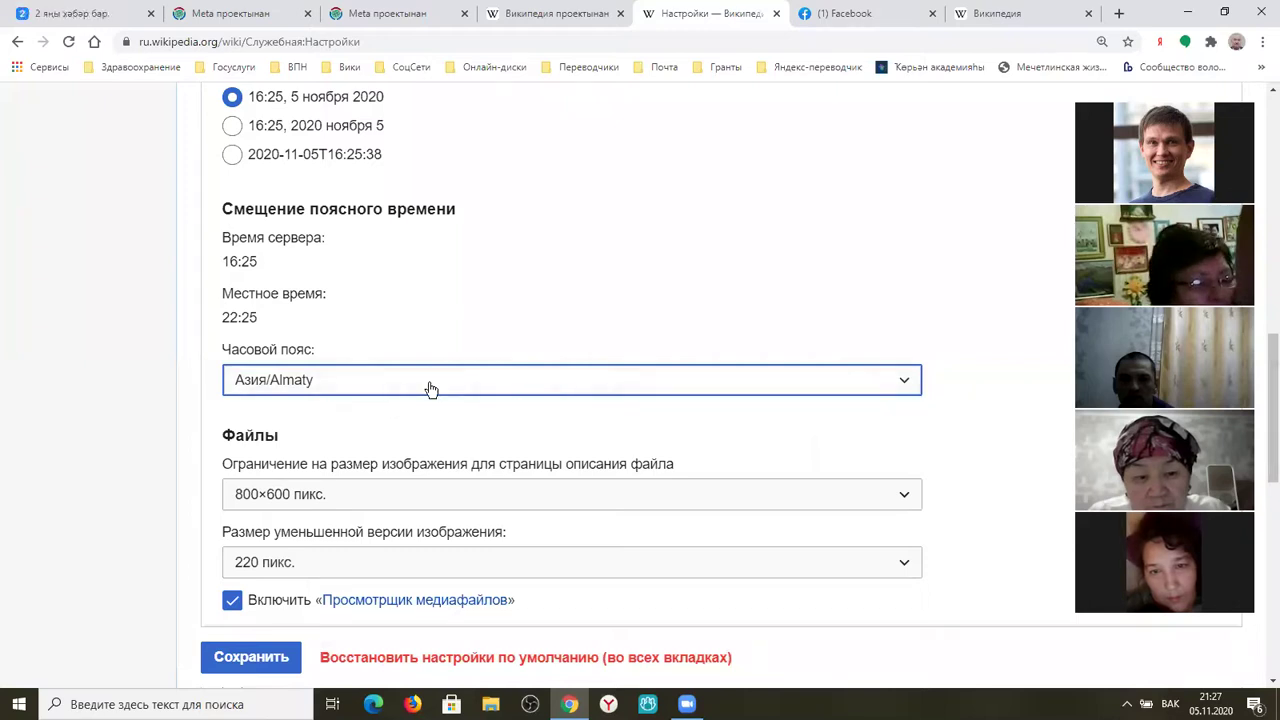
Set the time zone to "Использовать настройки сервера (UTC)" and save the preferences
click(905, 386)
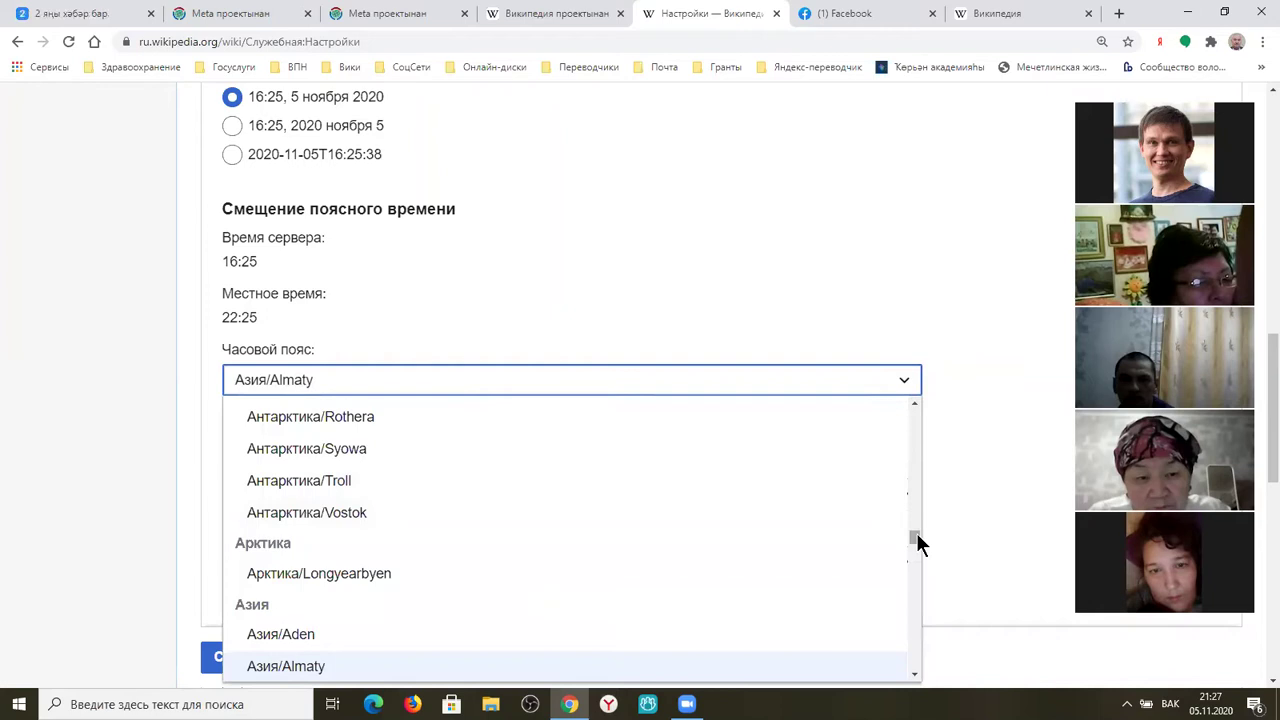
drag(918, 525, 928, 406)
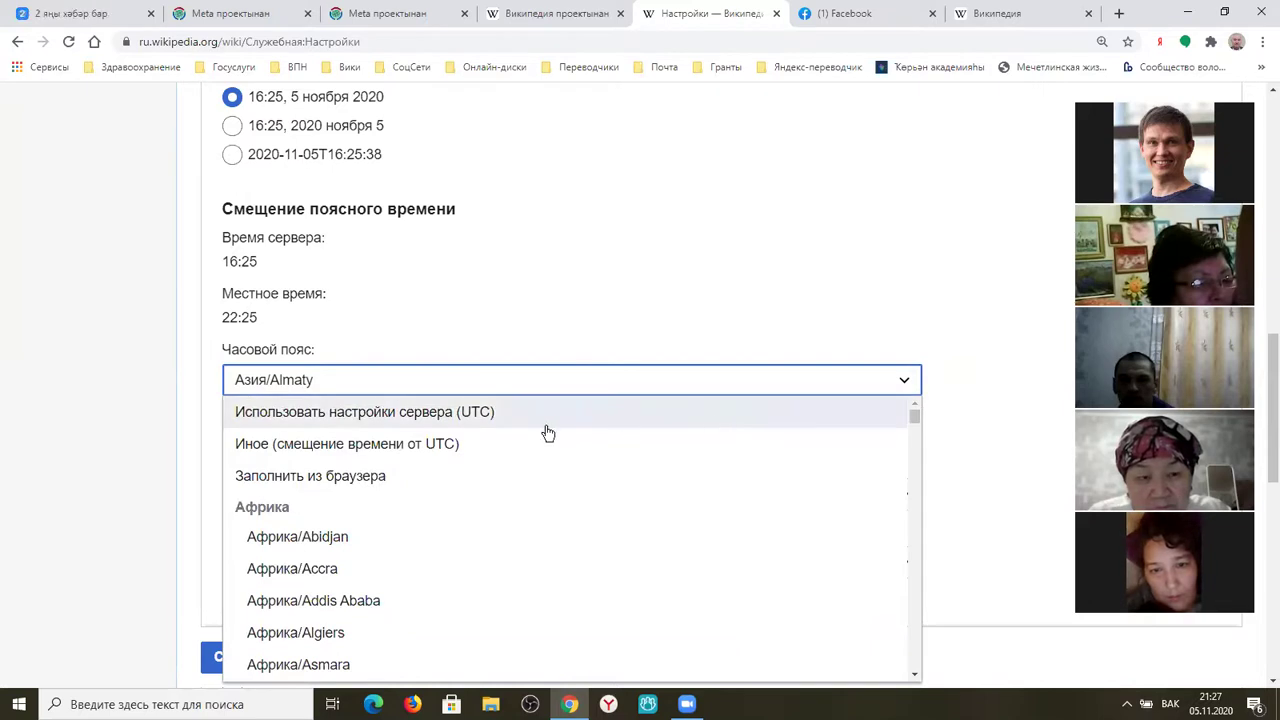
click(362, 420)
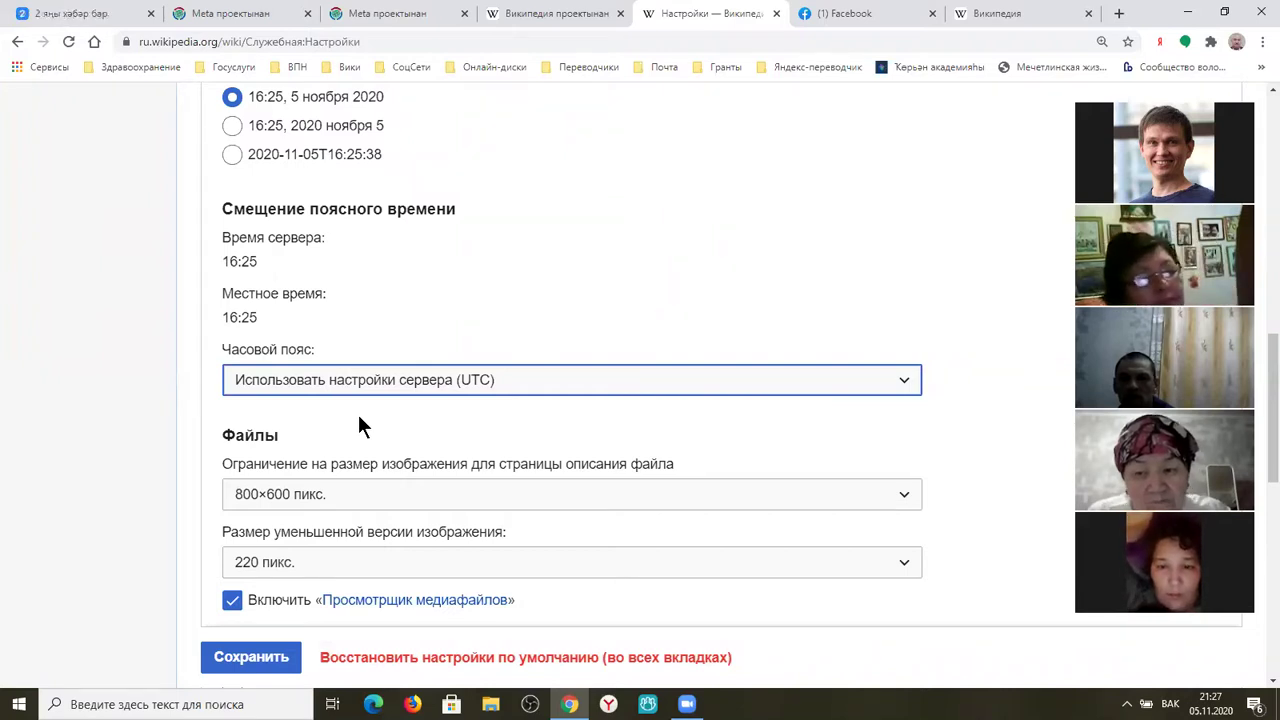
click(263, 663)
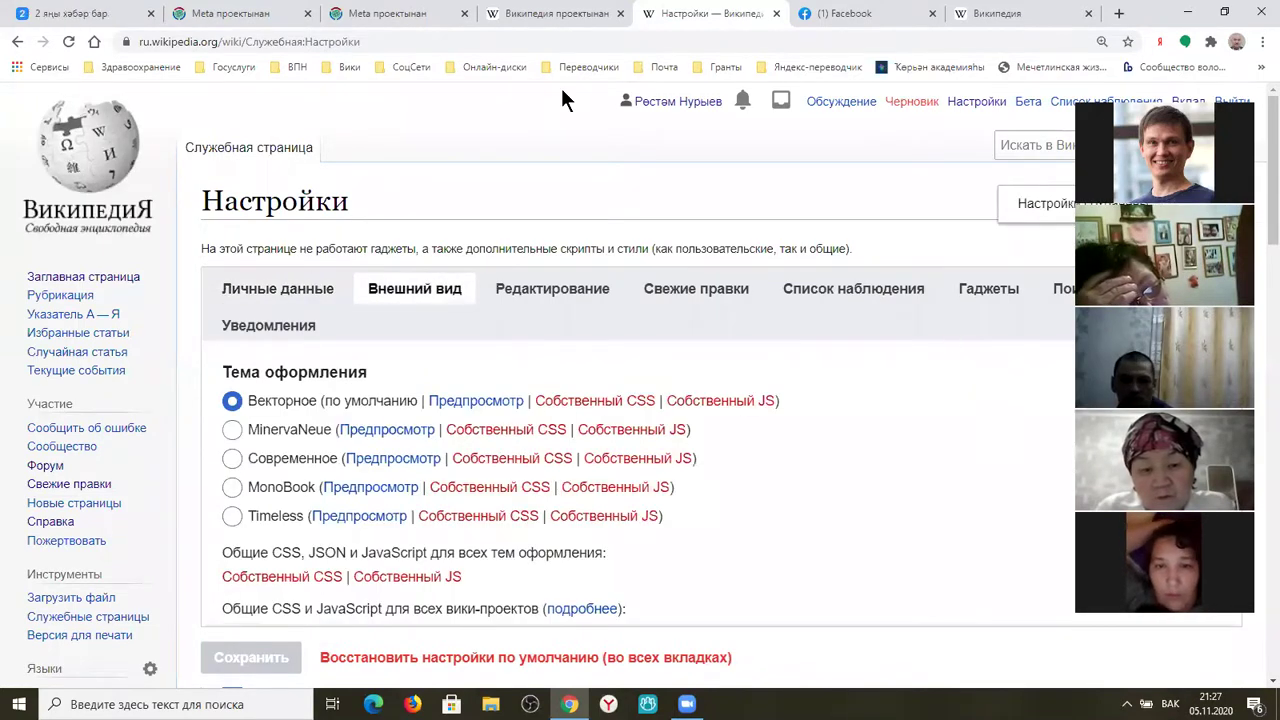
Switch to the Bashkir Wikipedia, open its account preferences and look at the available gadgets (Гаджеты)
click(557, 17)
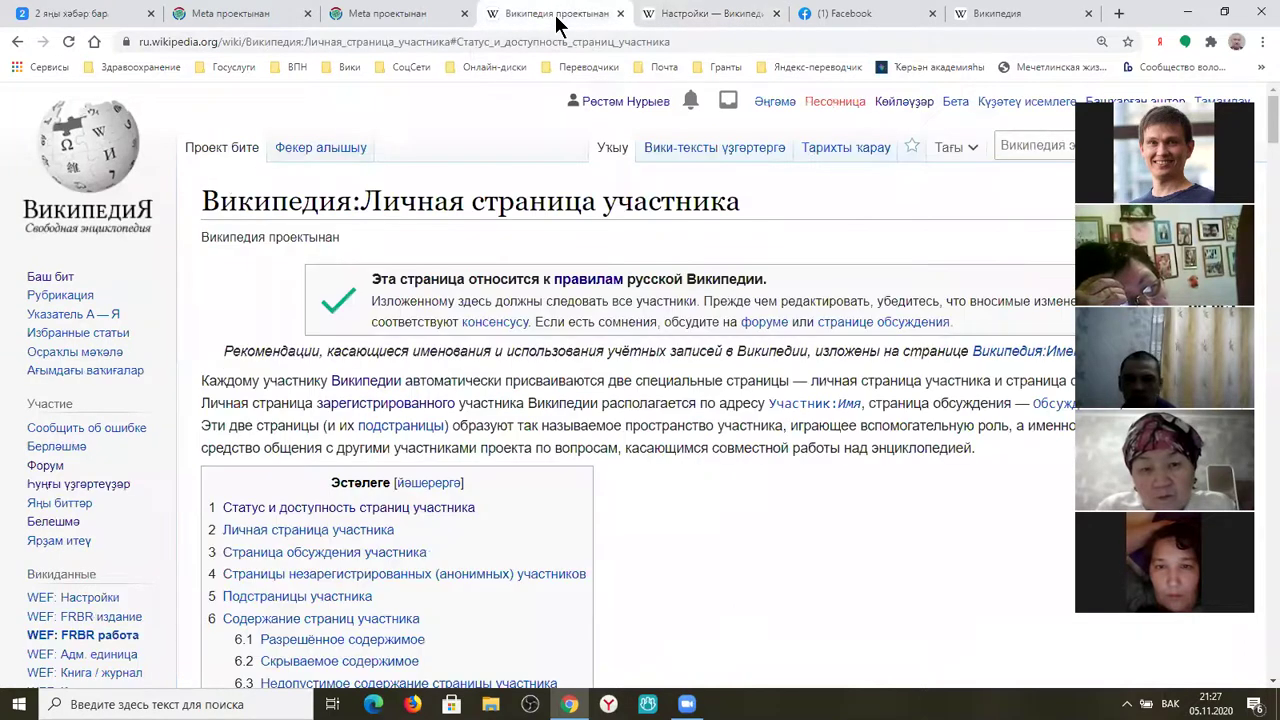
click(988, 16)
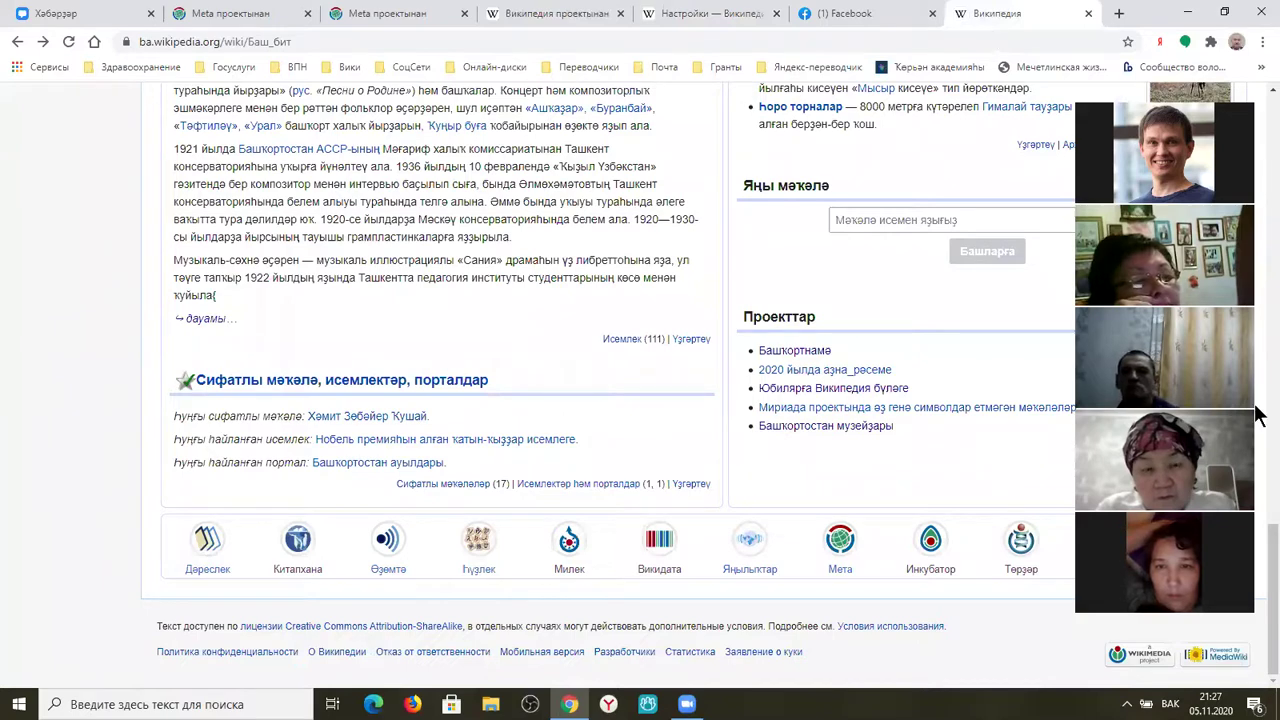
scroll(1257, 410, up, 20)
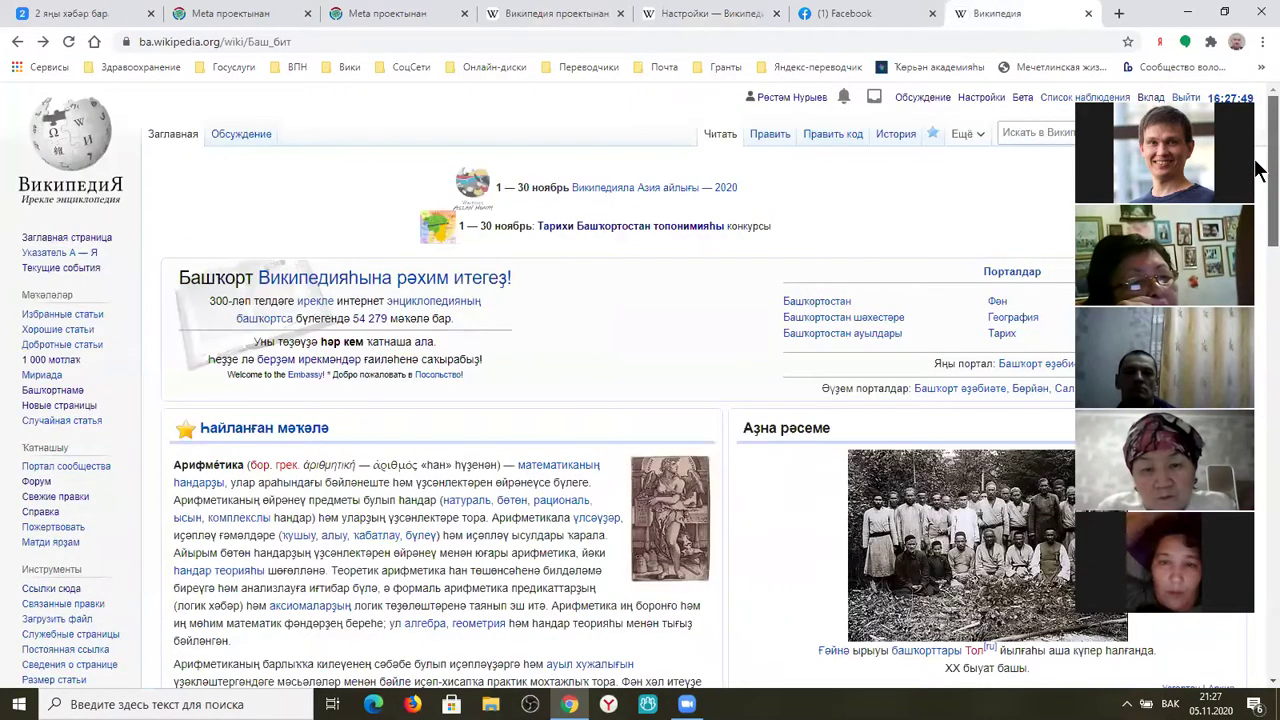
click(980, 98)
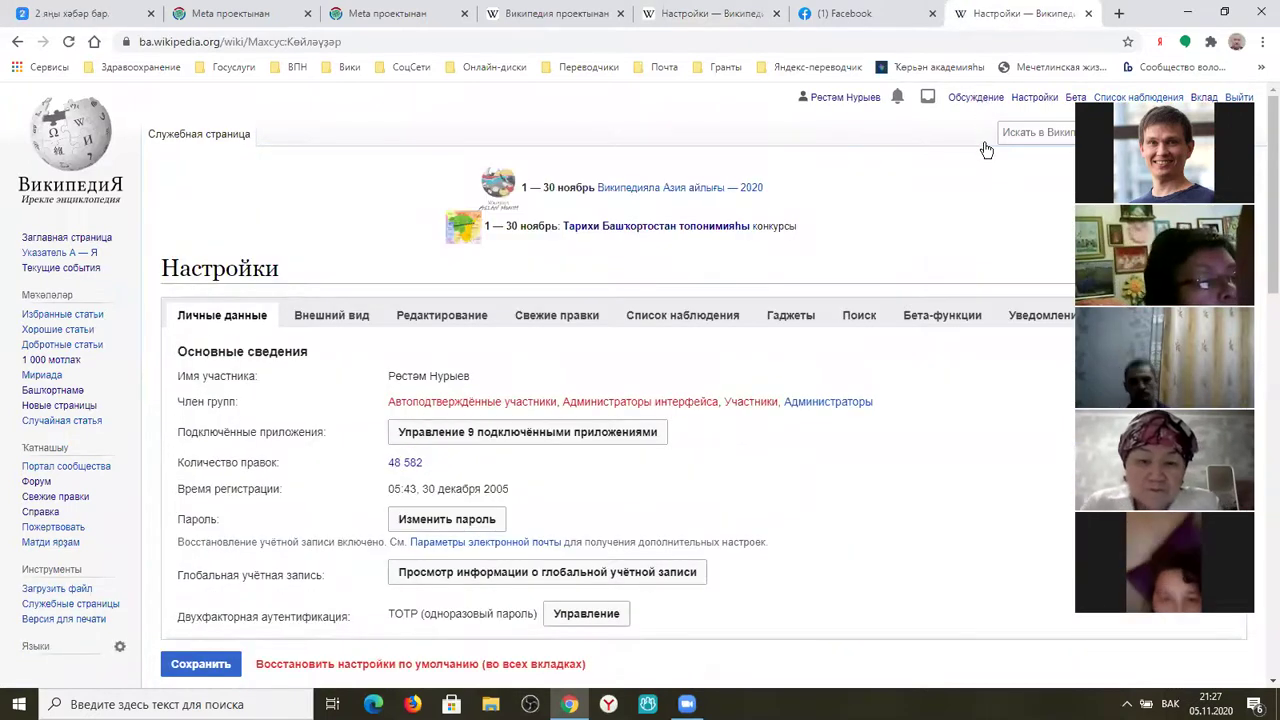
click(791, 317)
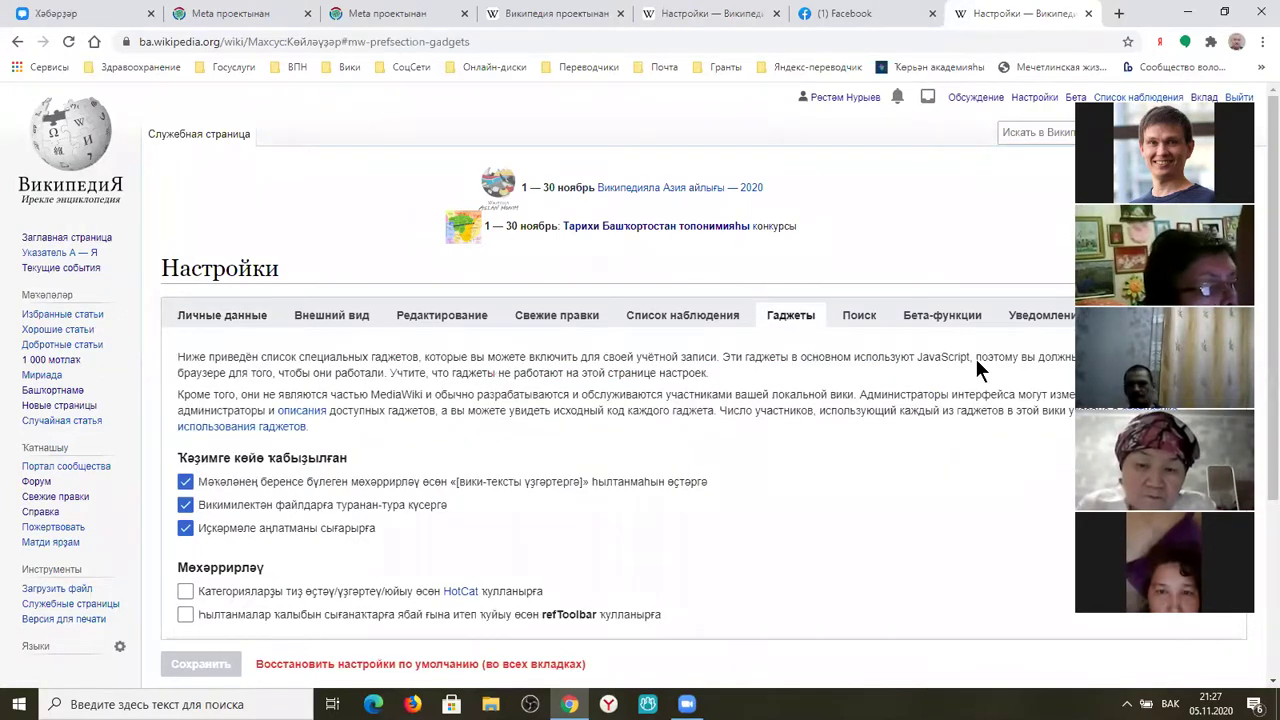
scroll(1258, 295, down, 1)
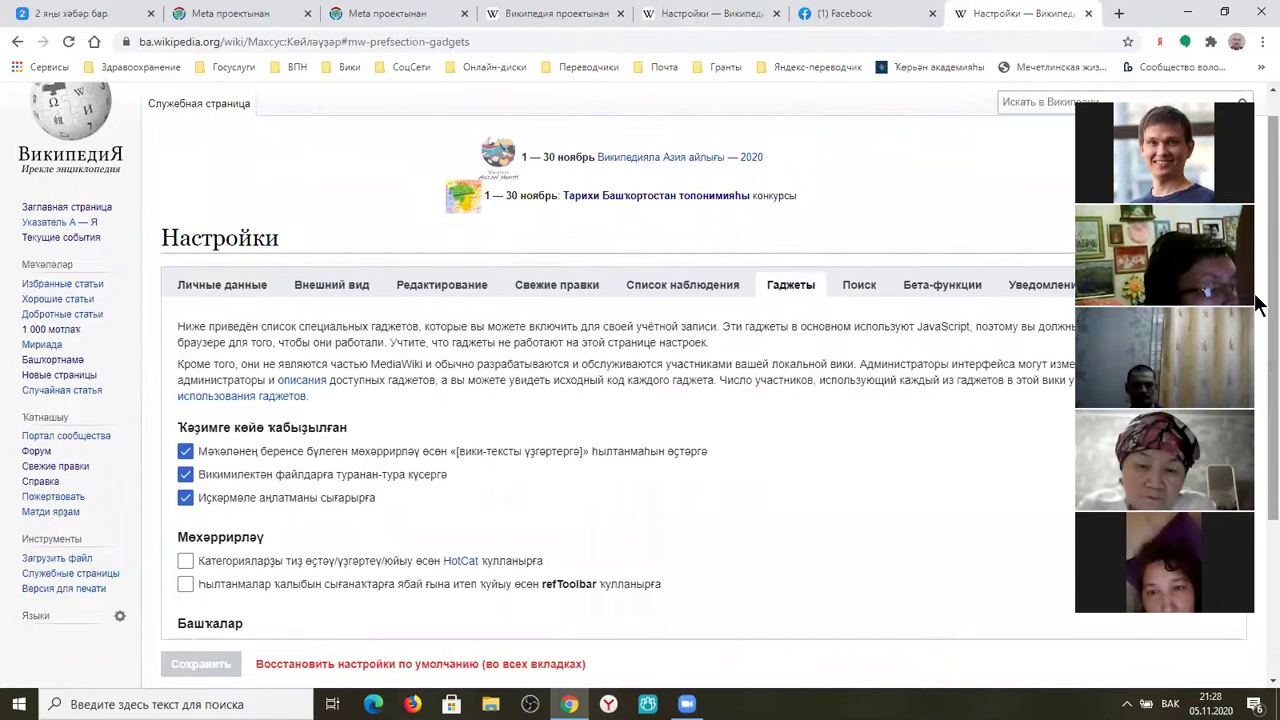
Review the Bashkir Wikipedia's appearance preferences (Внешний вид), from the skin through the date format and time zone
click(328, 288)
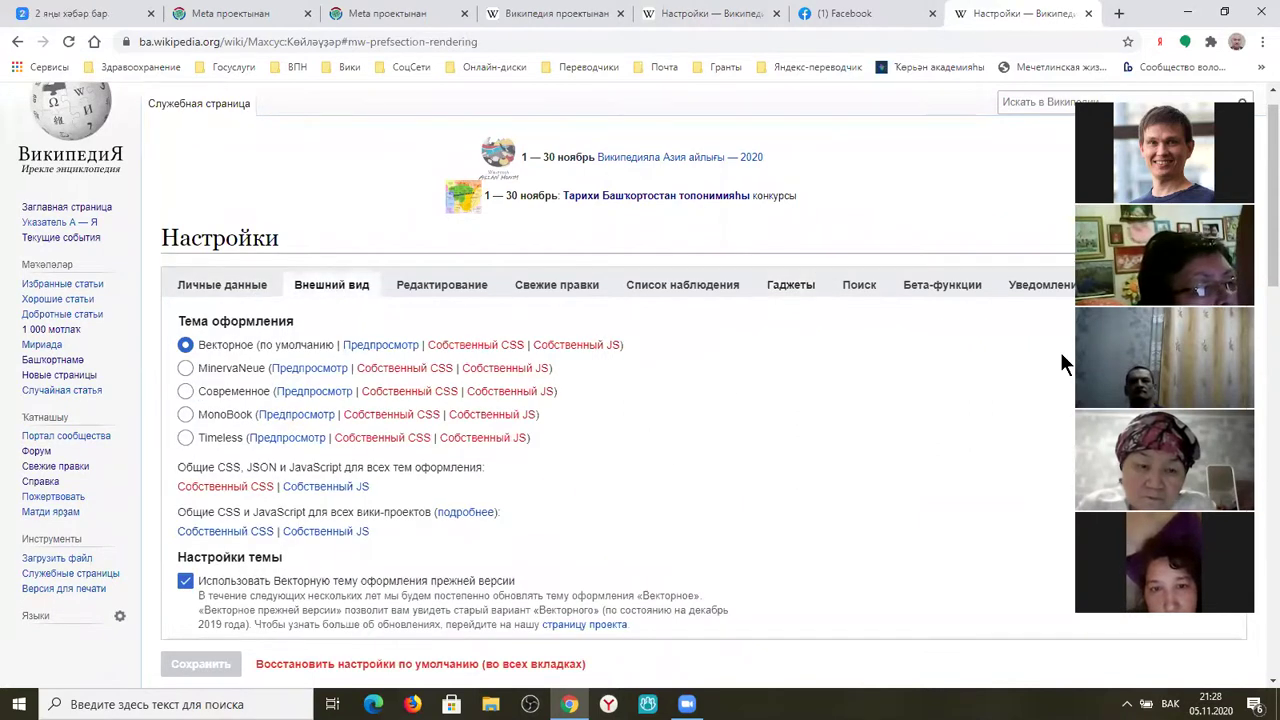
scroll(1256, 310, down, 2)
scroll(1258, 318, down, 2)
scroll(1258, 380, down, 1)
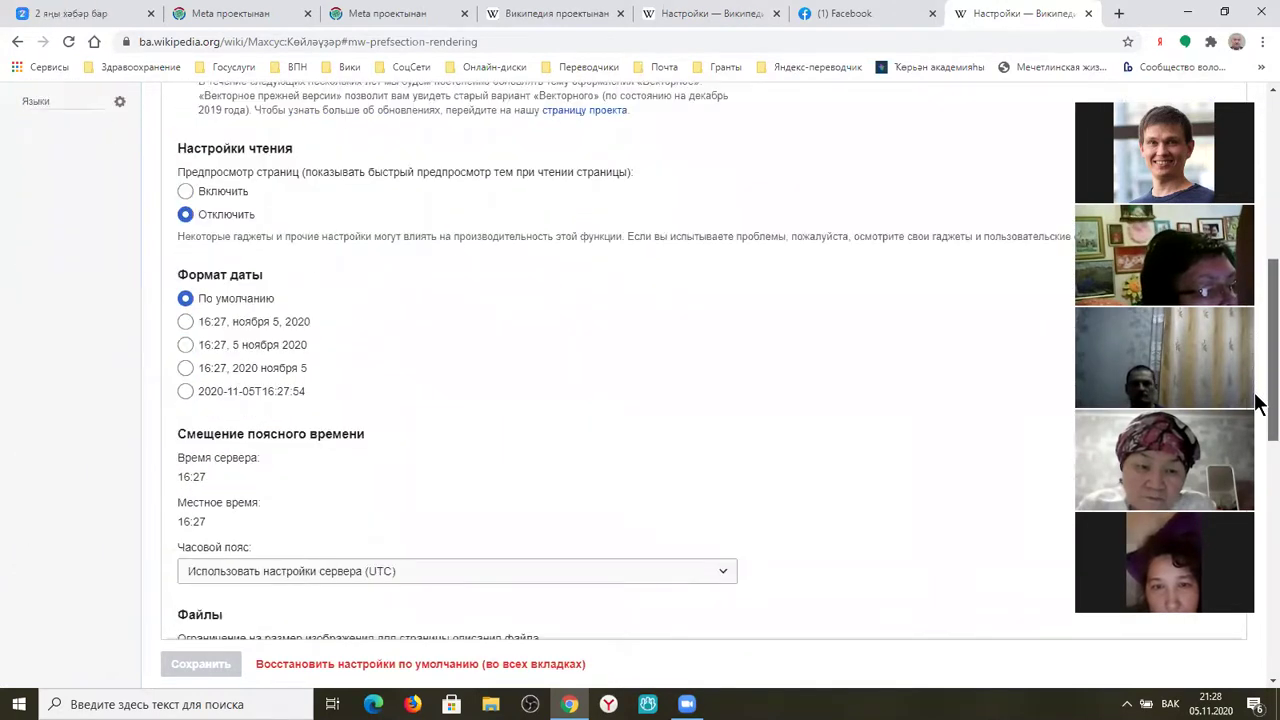
scroll(1258, 410, down, 1)
scroll(1258, 420, up, 1)
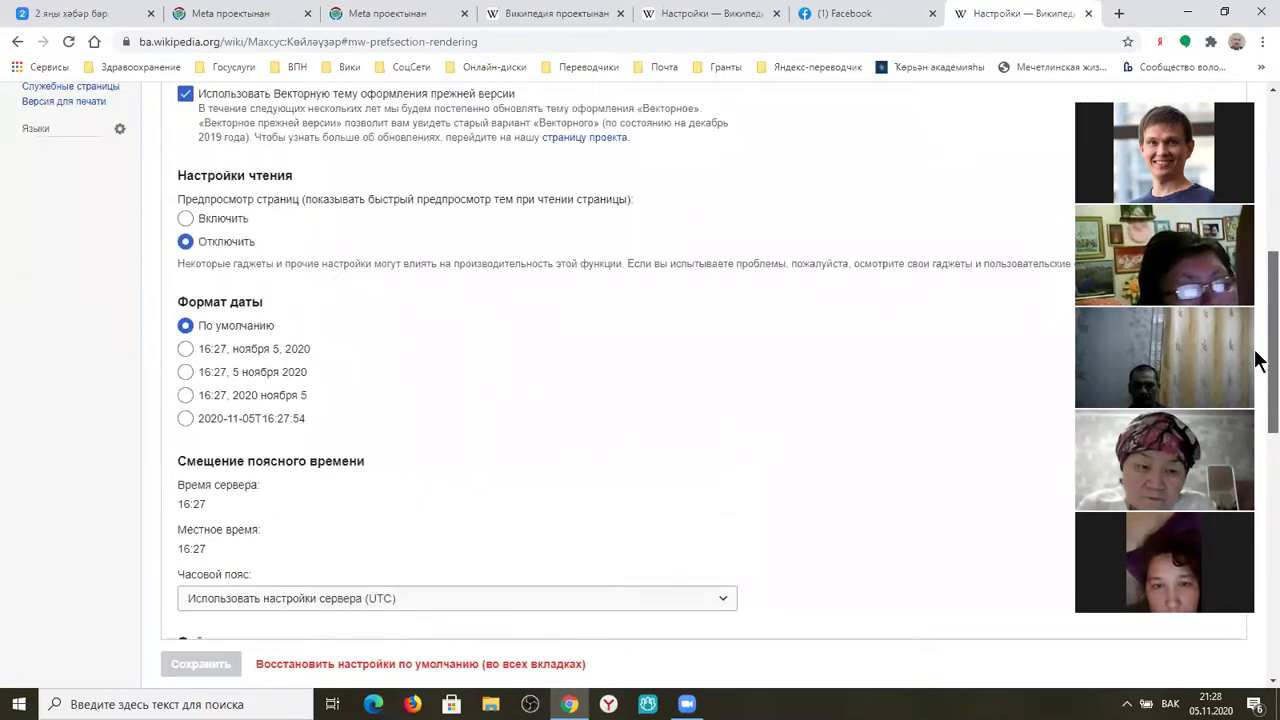
scroll(1258, 362, up, 5)
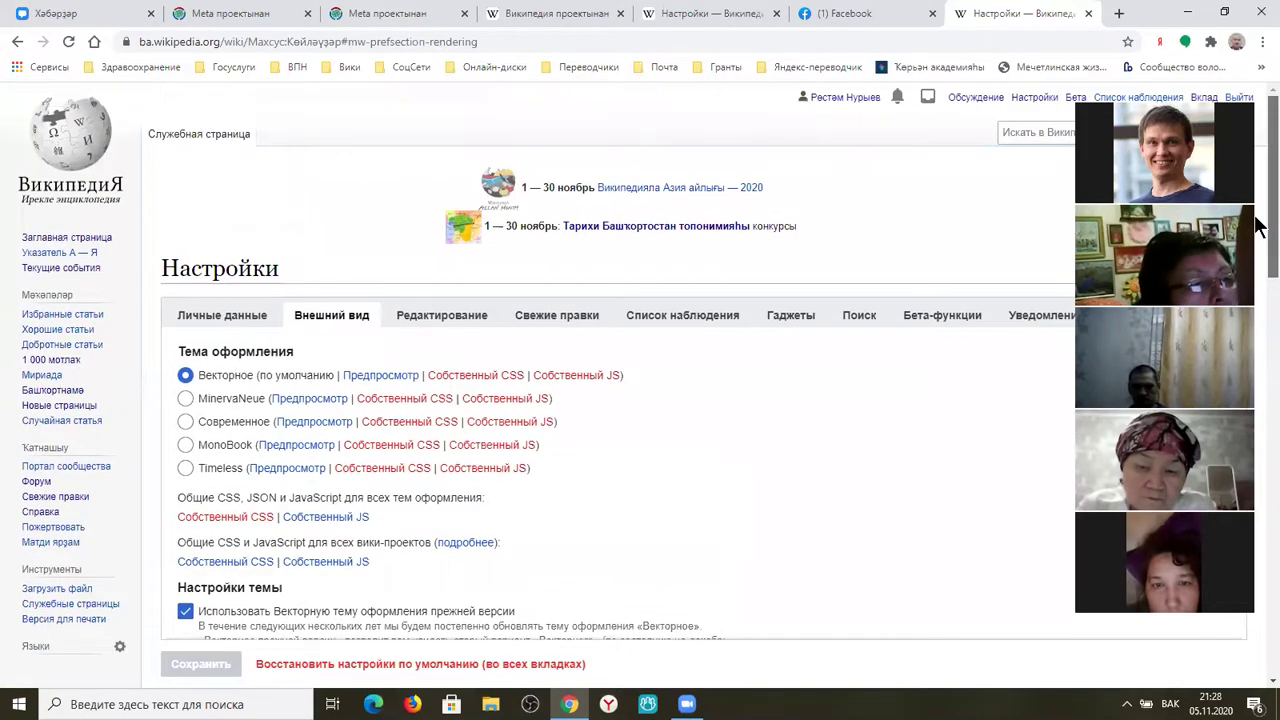
Revisit the gadgets section and review the beta features (Бета-функции) offered on the Bashkir Wikipedia
click(790, 320)
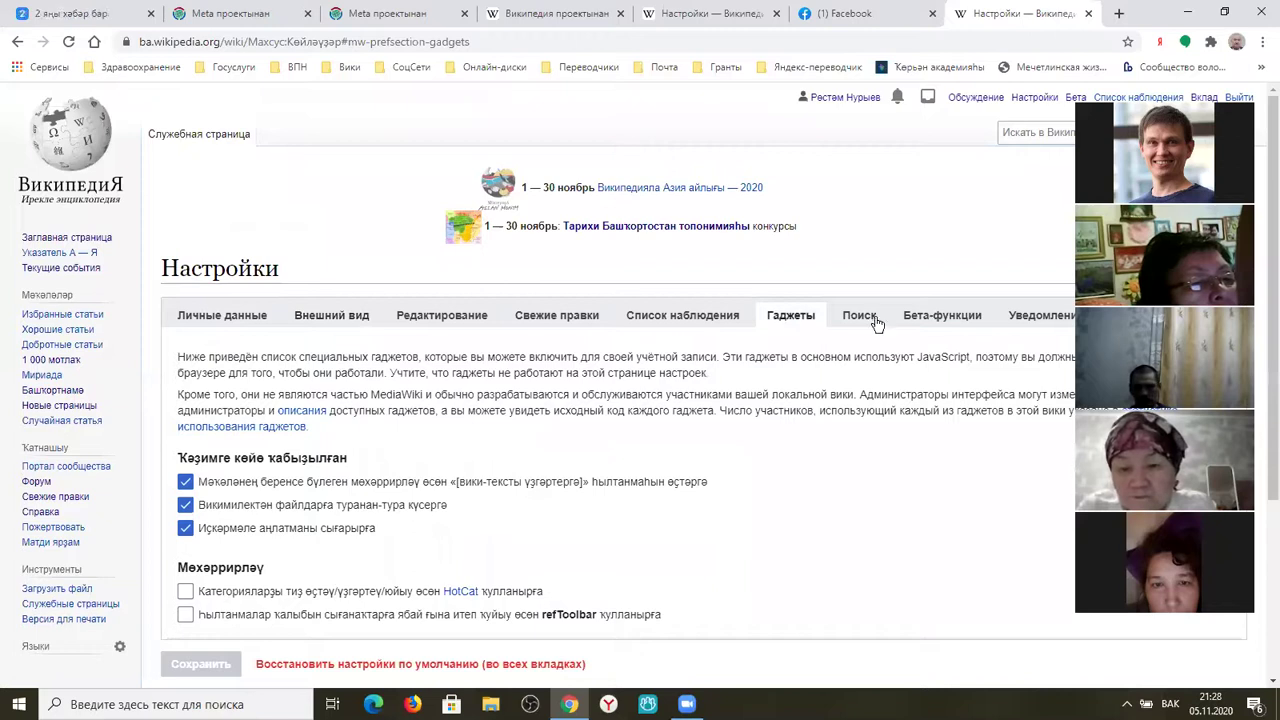
click(940, 316)
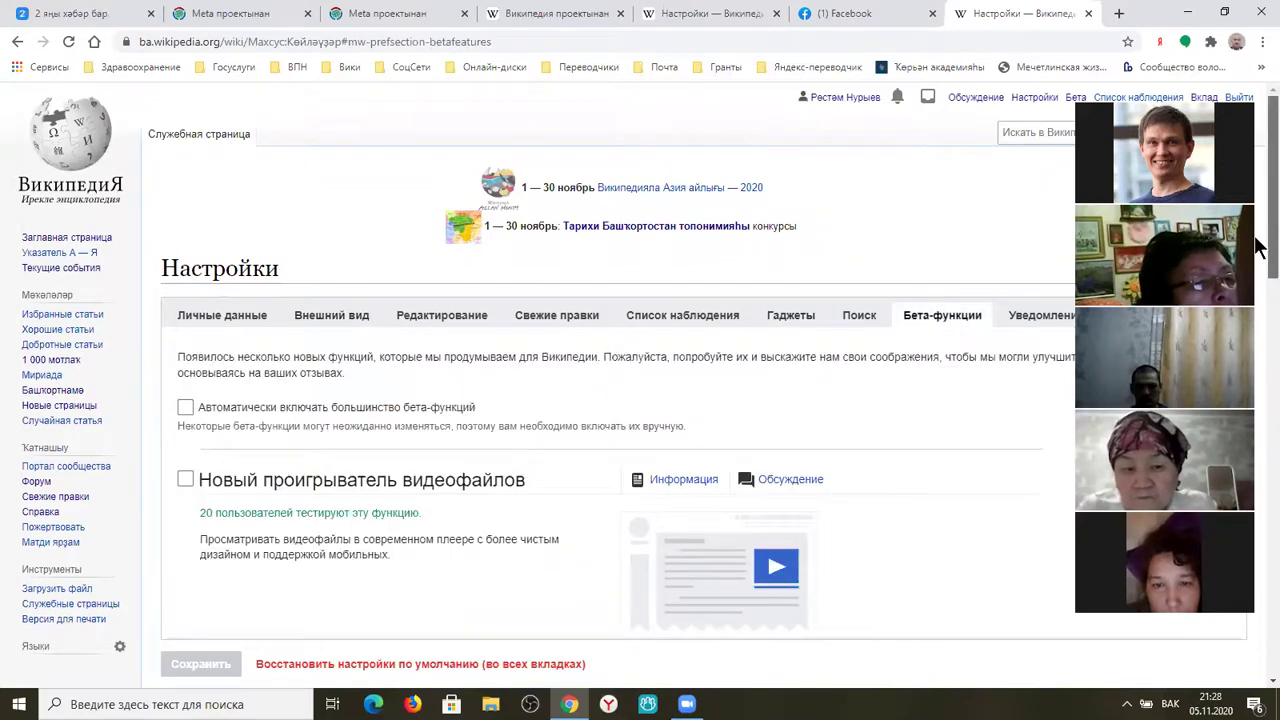
scroll(1258, 295, down, 2)
drag(1258, 295, 1258, 455)
scroll(1258, 455, down, 2)
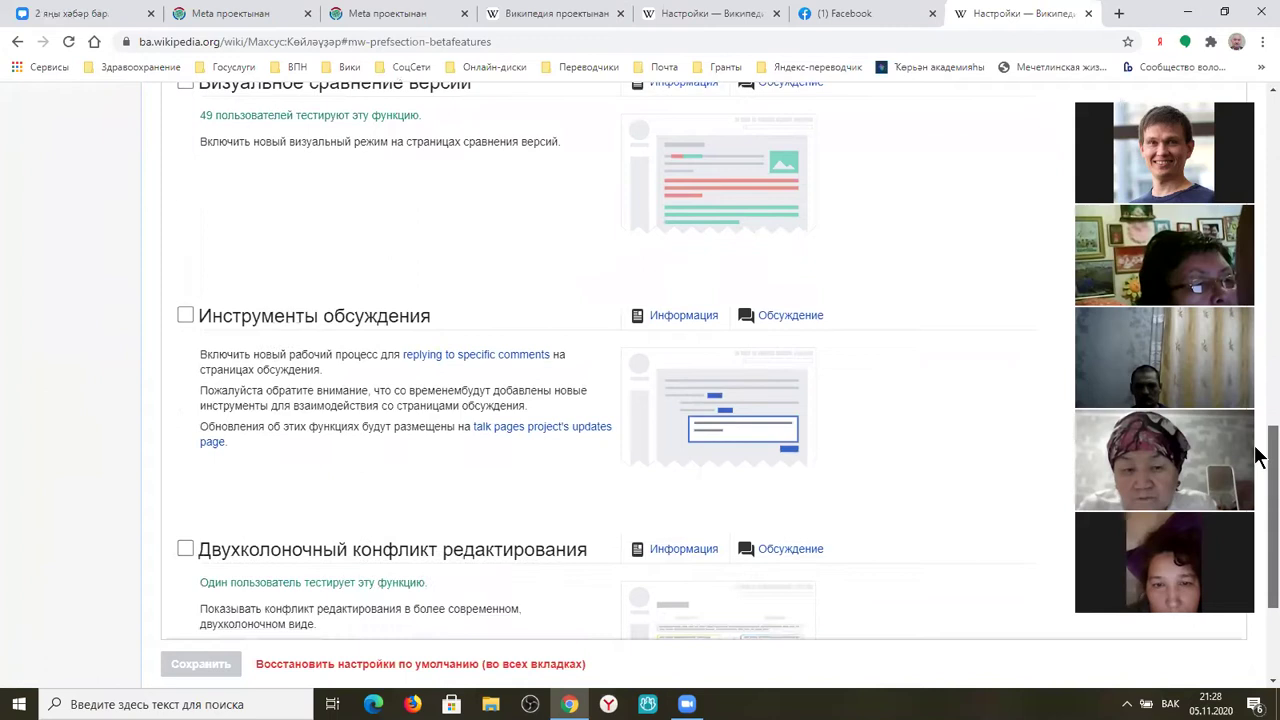
Look through the remaining beta features down to "Двухколоночный конфликт редактирования", and examine the full list of gadgets (Гаджеты) again
scroll(1258, 455, down, 2)
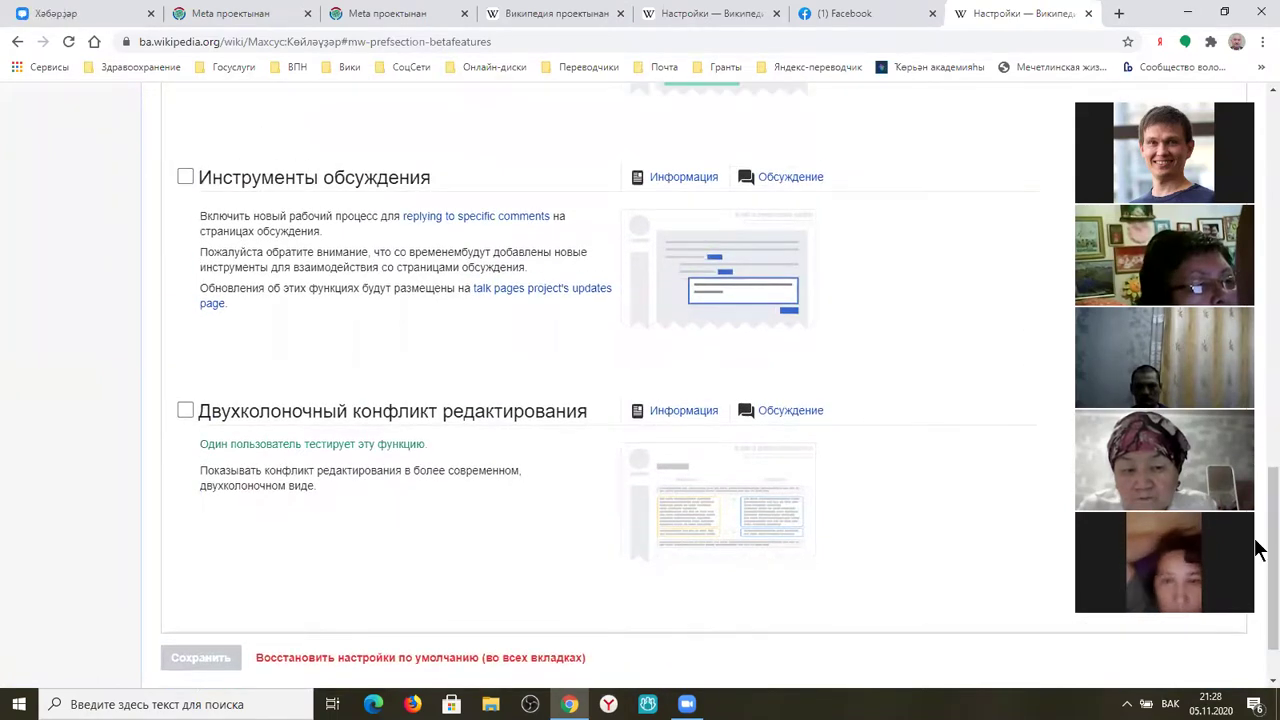
scroll(1258, 535, up, 5)
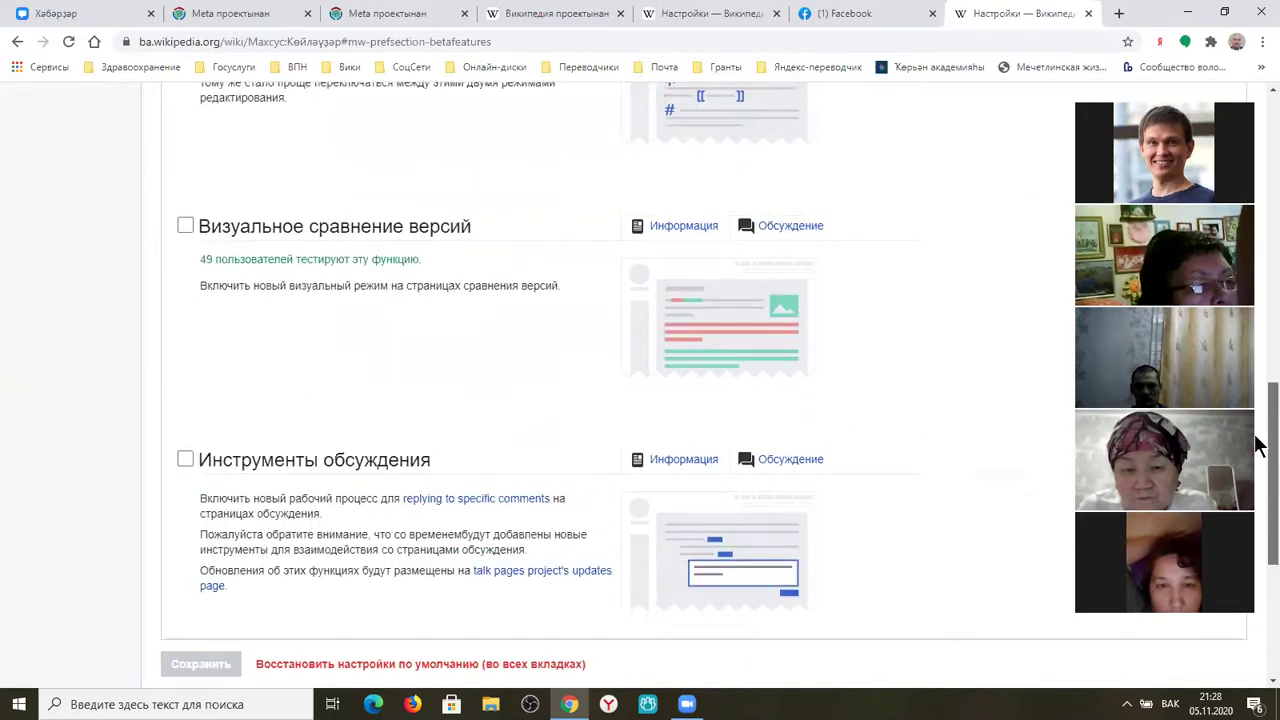
scroll(1258, 330, up, 4)
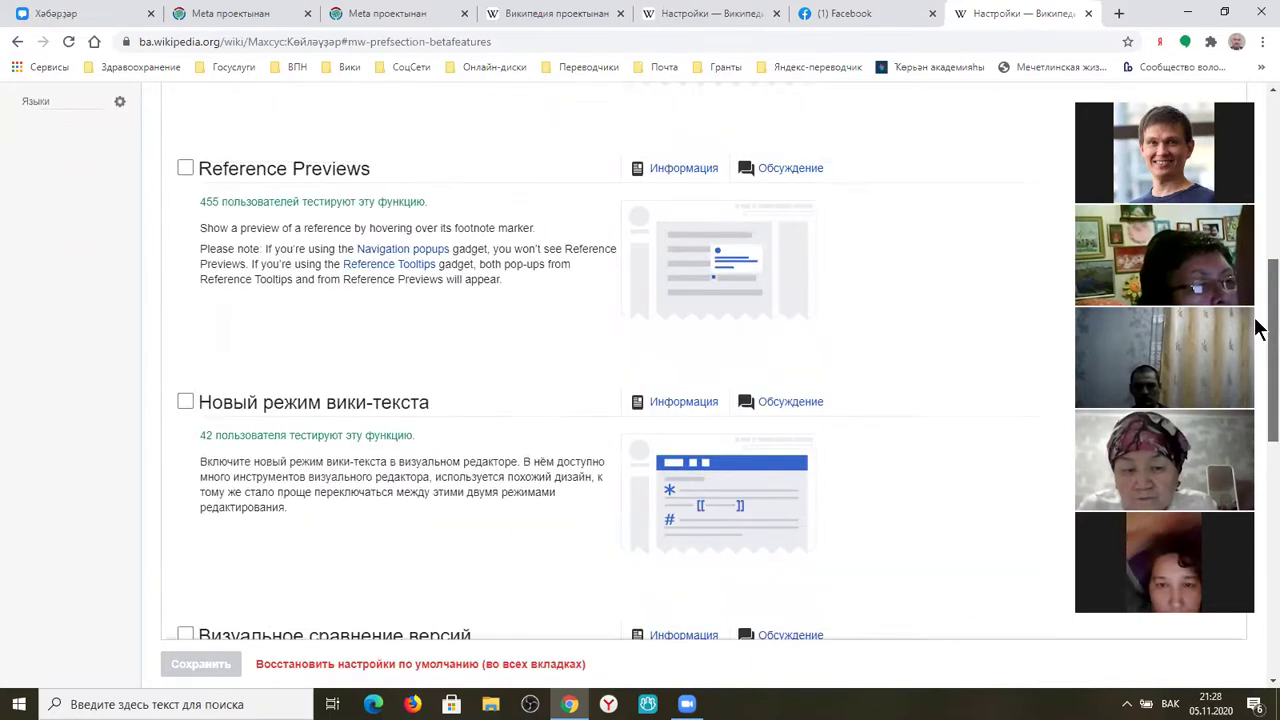
scroll(1258, 287, up, 3)
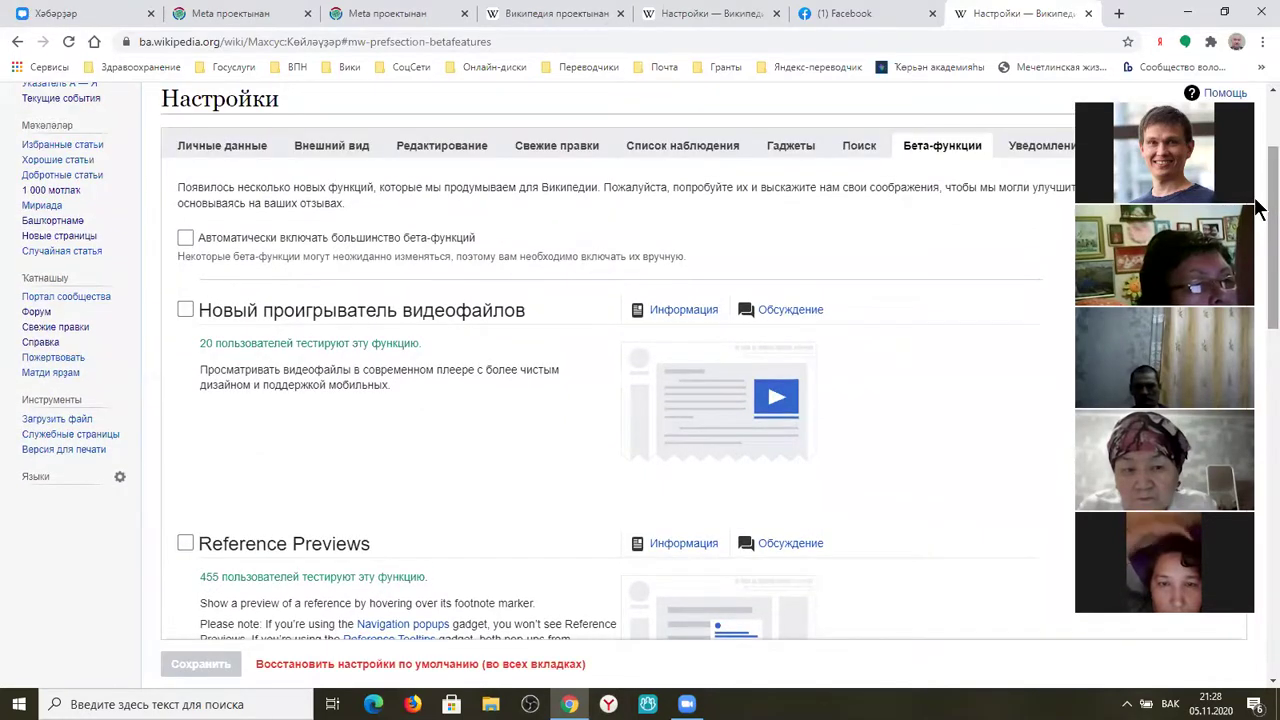
click(789, 147)
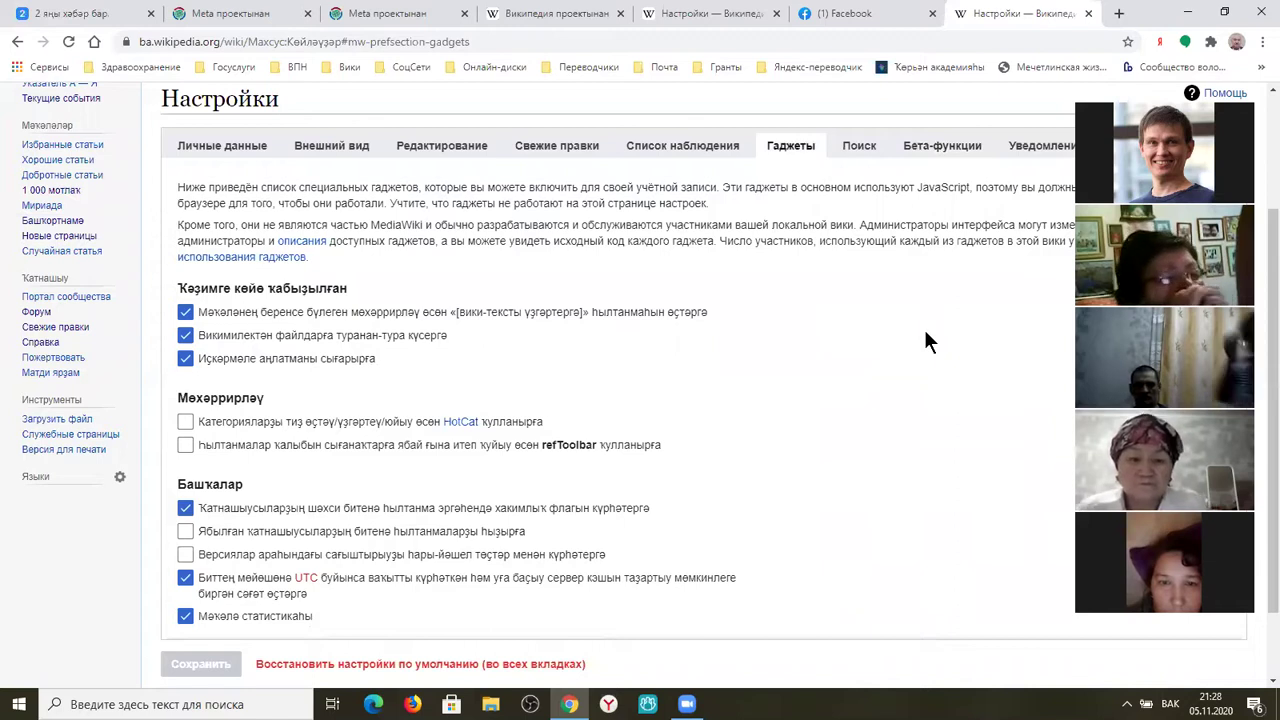
drag(1258, 283, 1258, 355)
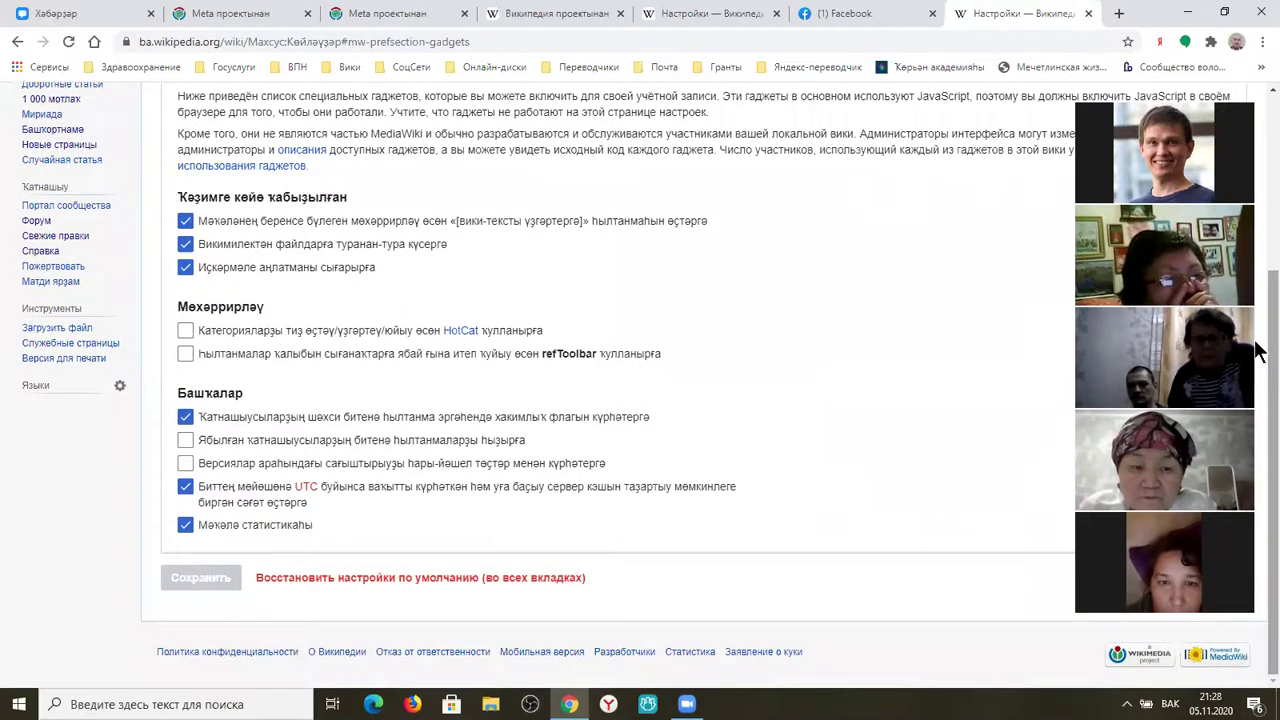